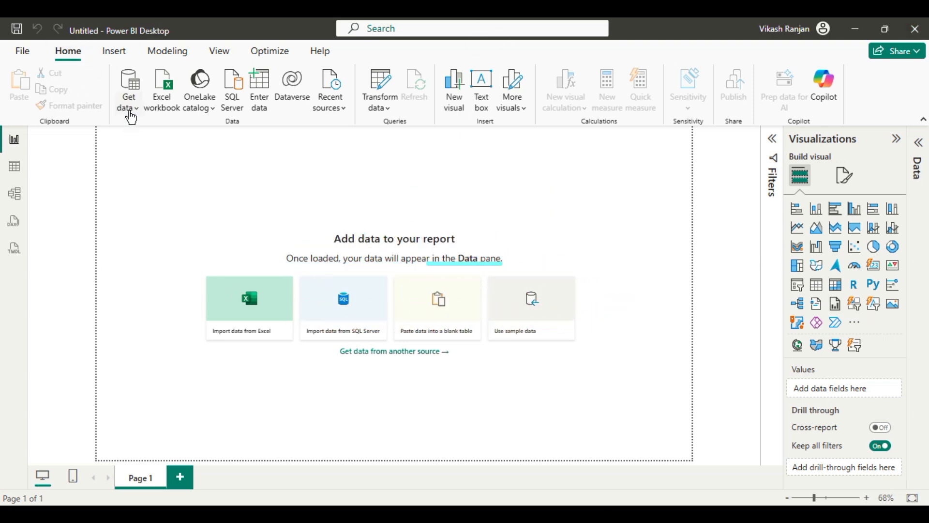
{"action": "left_click", "coordinate": [131, 116]}
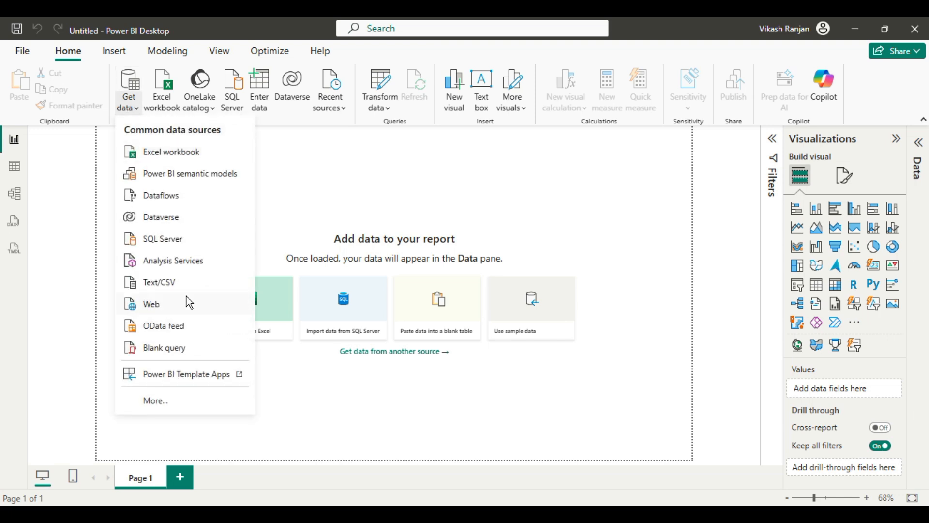
{"action": "left_click", "coordinate": [158, 400]}
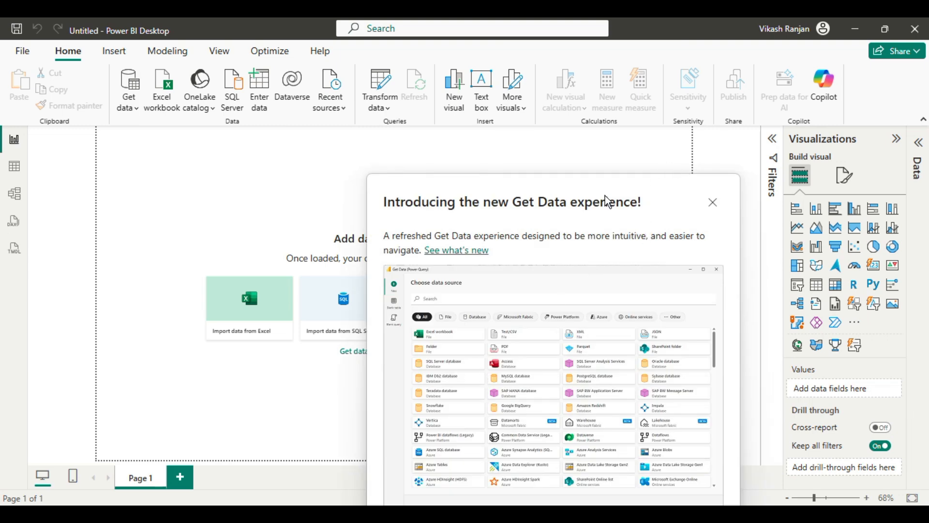
{"action": "left_click_drag", "start_coordinate": [671, 192], "coordinate": [529, 99]}
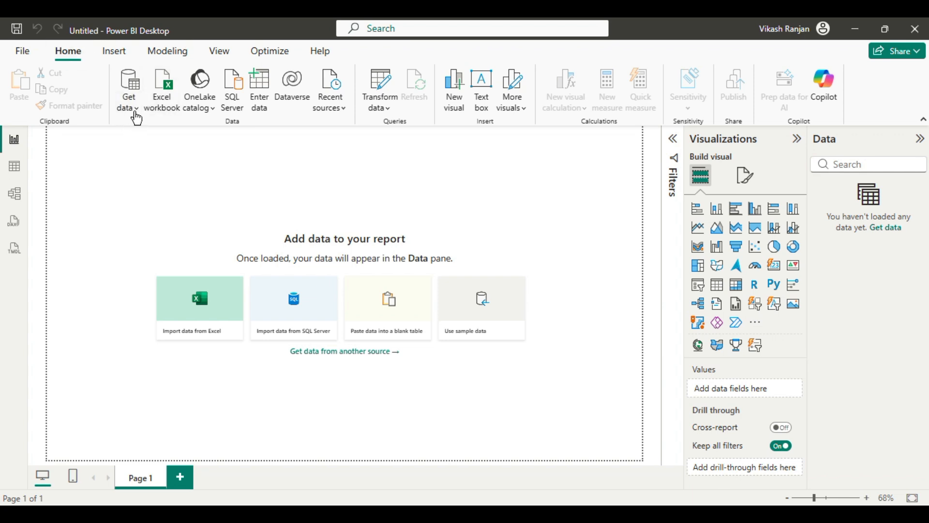
Step: Open the full list of data sources and examine the available connectors
{"action": "left_click", "coordinate": [137, 107]}
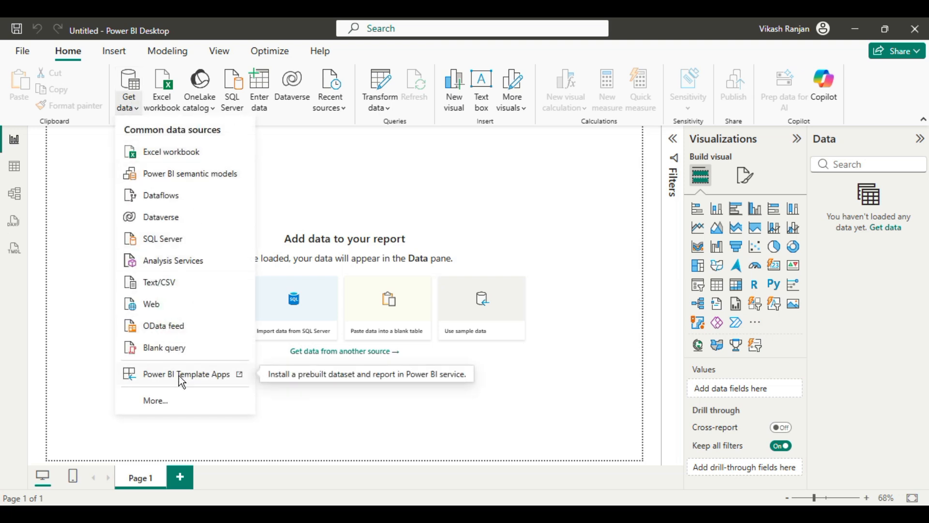
{"action": "left_click", "coordinate": [164, 402]}
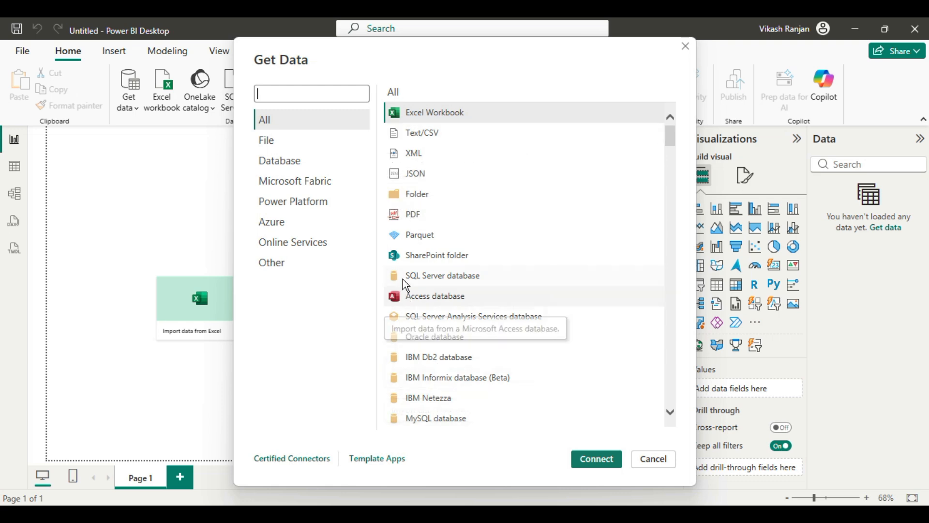
{"action": "scroll", "coordinate": [530, 285], "scroll_direction": "down", "scroll_amount": 5}
{"action": "scroll", "coordinate": [531, 286], "scroll_direction": "down", "scroll_amount": 5}
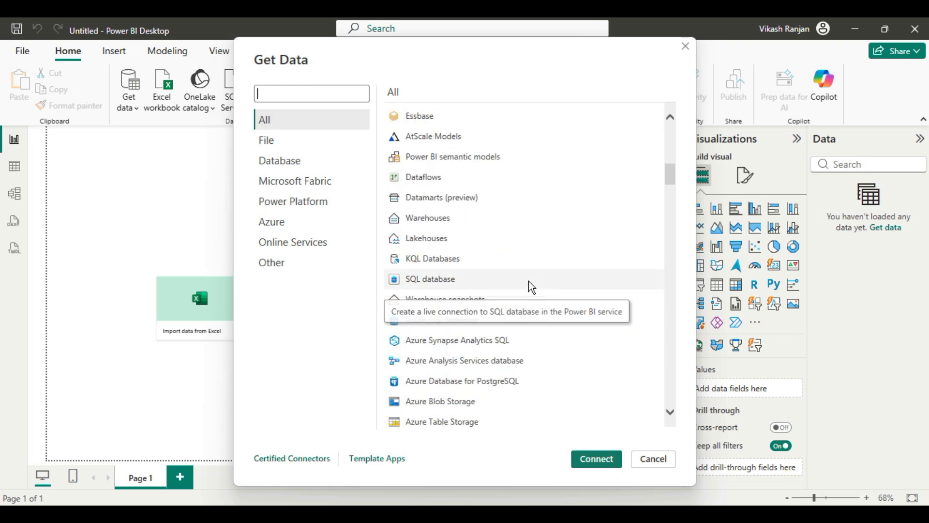
{"action": "scroll", "coordinate": [531, 287], "scroll_direction": "down", "scroll_amount": 5}
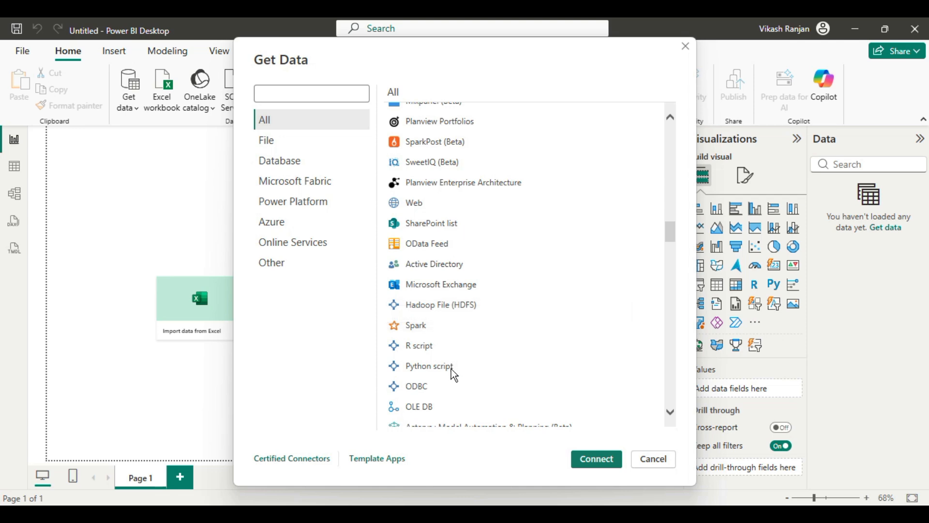
{"action": "scroll", "coordinate": [451, 369], "scroll_direction": "down", "scroll_amount": 15}
{"action": "scroll", "coordinate": [451, 369], "scroll_direction": "up", "scroll_amount": 10}
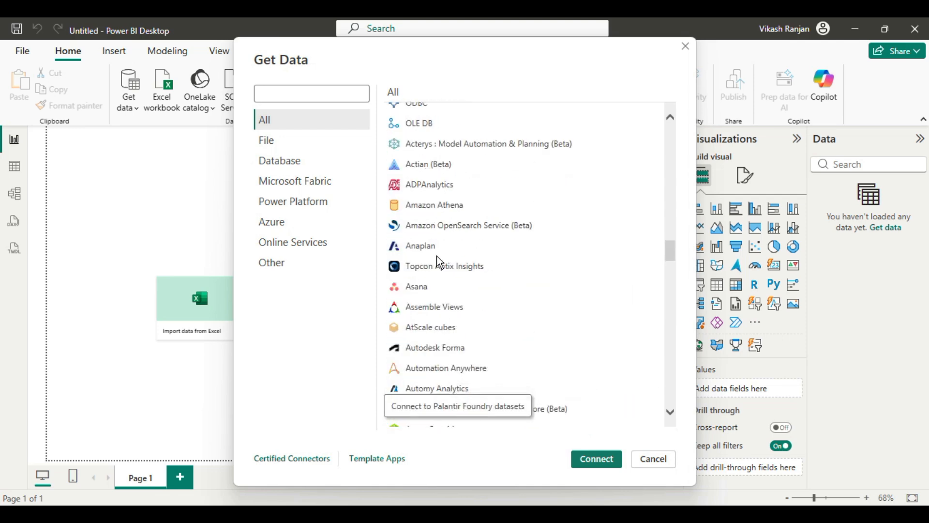
{"action": "scroll", "coordinate": [438, 262], "scroll_direction": "down", "scroll_amount": 5}
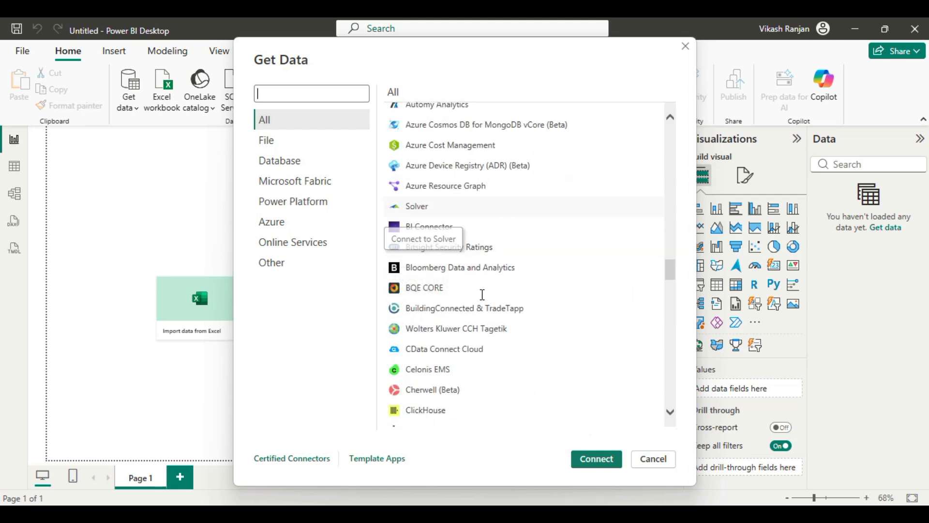
{"action": "scroll", "coordinate": [520, 319], "scroll_direction": "up", "scroll_amount": 10}
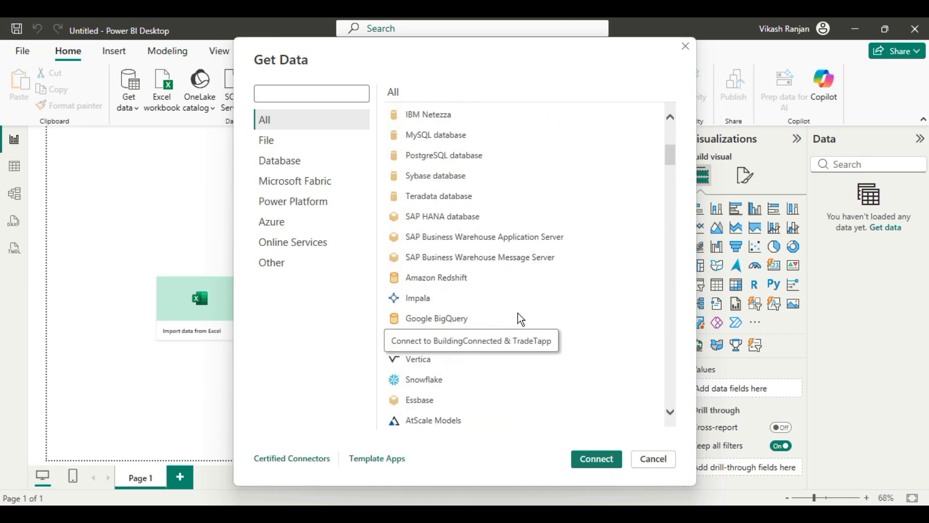
{"action": "scroll", "coordinate": [520, 320], "scroll_direction": "up", "scroll_amount": 5}
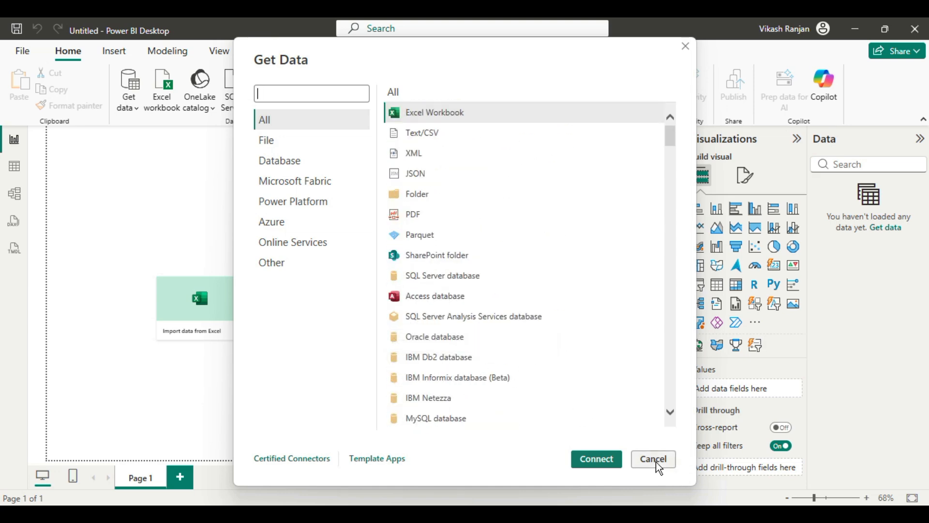
Step: Connect to a Text/CSV source using the sales_dummy_data file in the Desktop files folder
{"action": "left_click", "coordinate": [415, 138]}
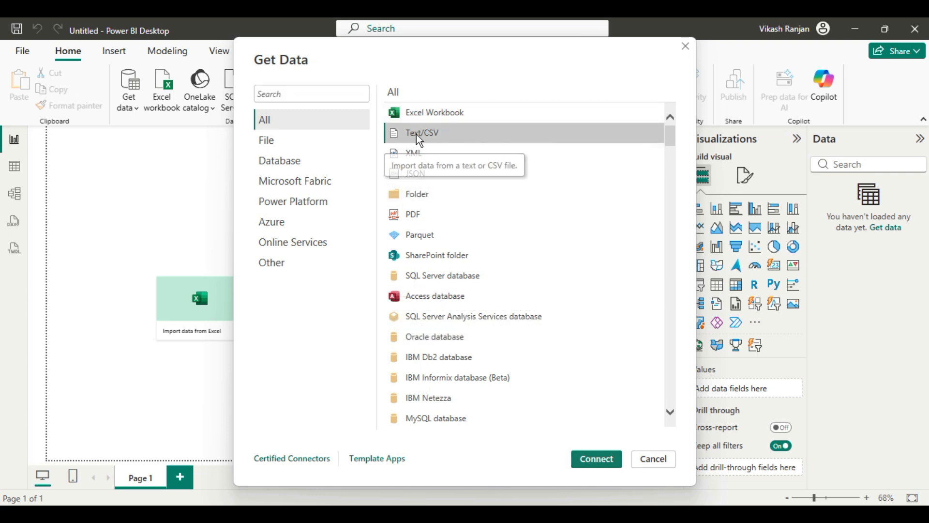
{"action": "left_click", "coordinate": [598, 458]}
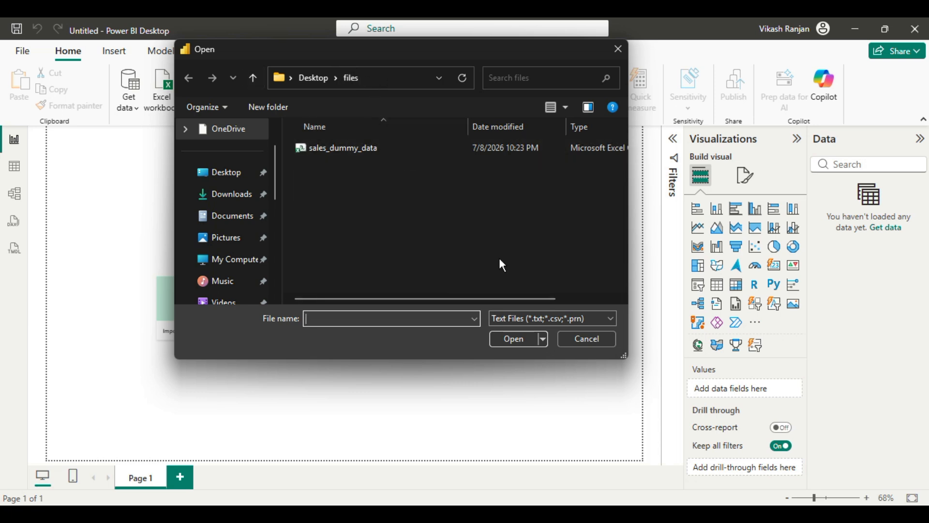
{"action": "left_click_drag", "start_coordinate": [513, 300], "coordinate": [575, 300]}
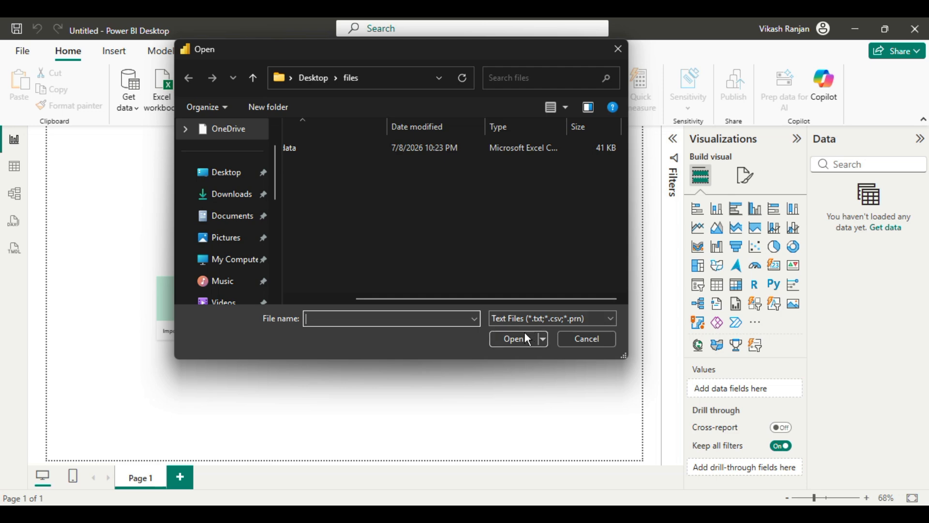
{"action": "left_click", "coordinate": [327, 147]}
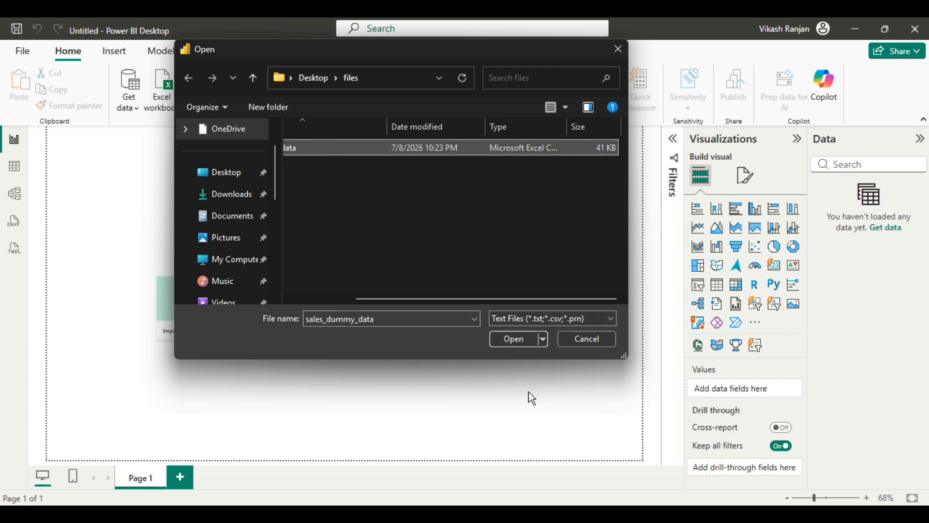
{"action": "left_click", "coordinate": [513, 336]}
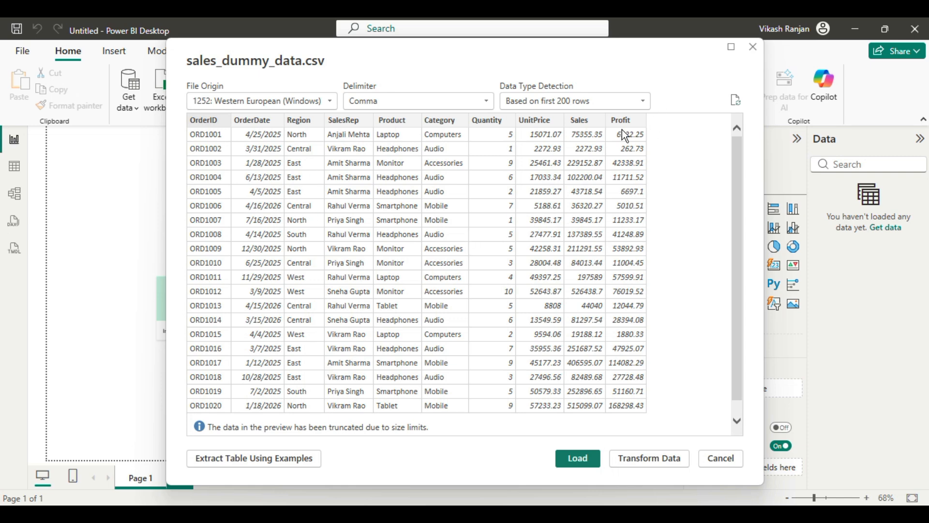
Step: Review the preview of sales_dummy_data.csv and load it into the report without transforming it
{"action": "left_click_drag", "start_coordinate": [737, 181], "coordinate": [749, 252]}
{"action": "left_click_drag", "start_coordinate": [749, 286], "coordinate": [737, 217]}
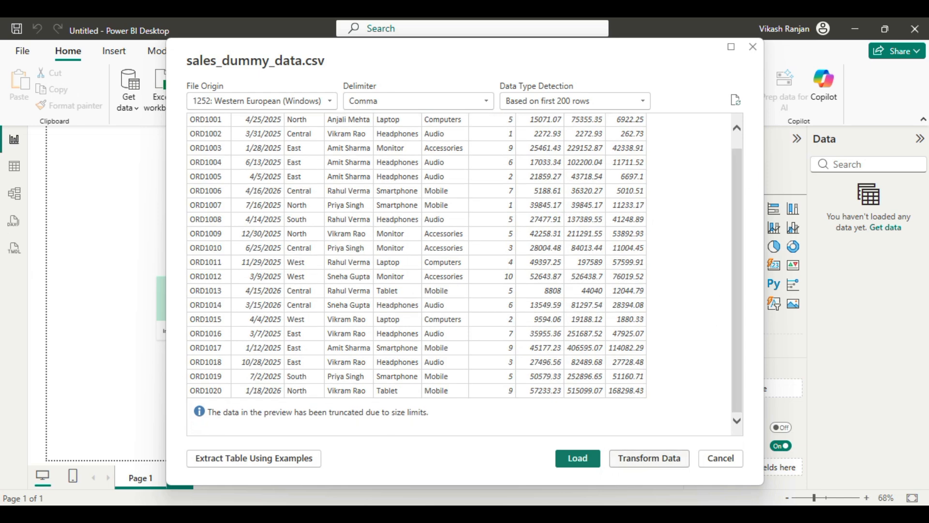
{"action": "left_click", "coordinate": [575, 459]}
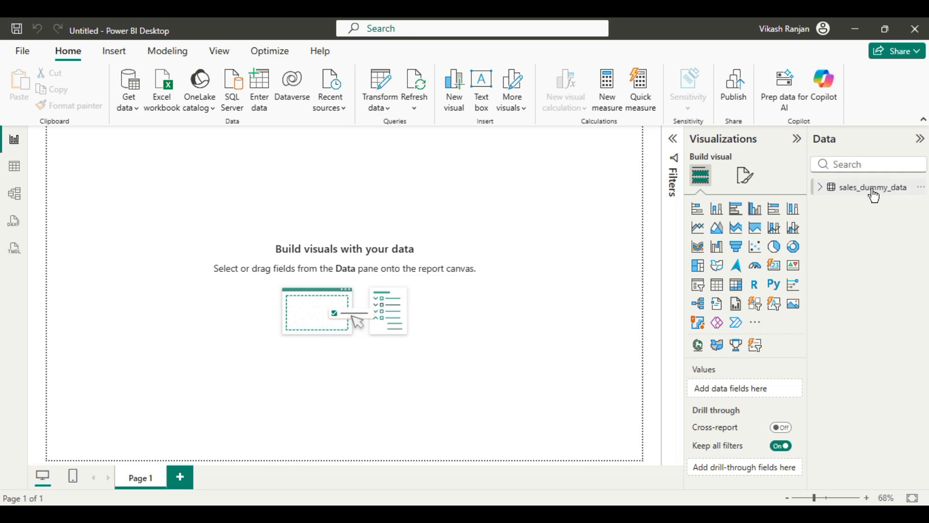
Step: Examine the rows of the sales_dummy_data table in Table view, then return to the report canvas
{"action": "left_click", "coordinate": [873, 195]}
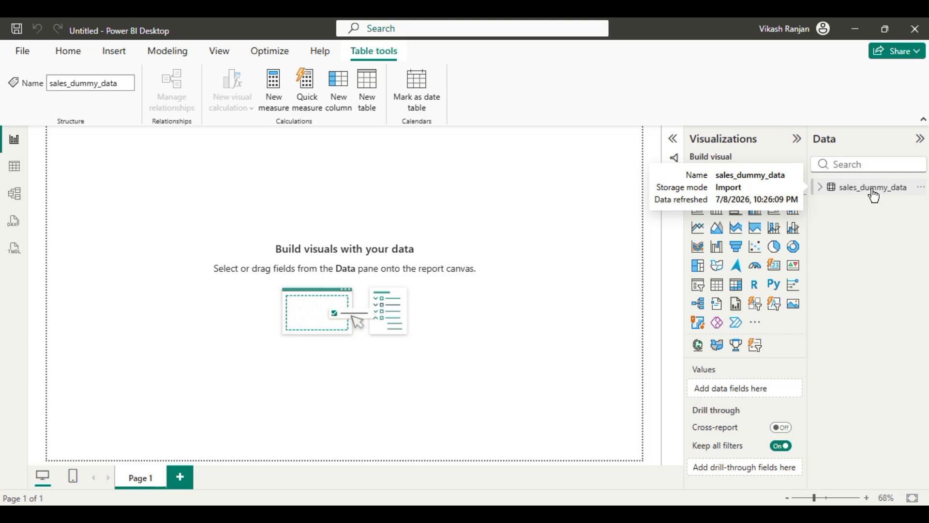
{"action": "left_click", "coordinate": [19, 169]}
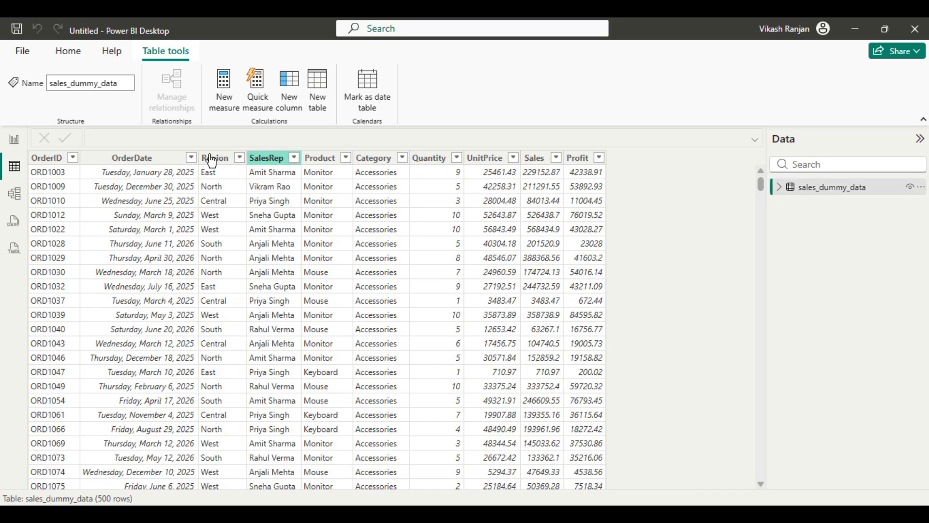
{"action": "scroll", "coordinate": [513, 309], "scroll_direction": "down", "scroll_amount": 20}
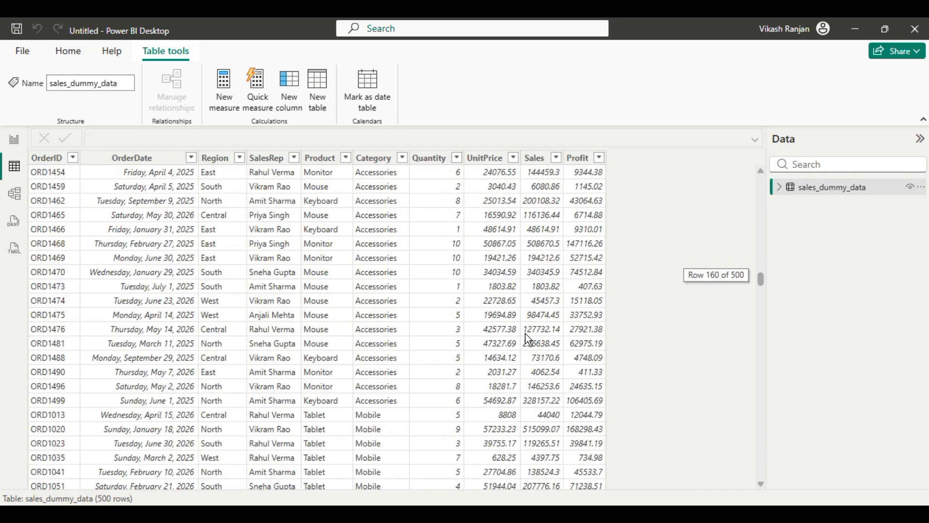
{"action": "scroll", "coordinate": [532, 339], "scroll_direction": "up", "scroll_amount": 20}
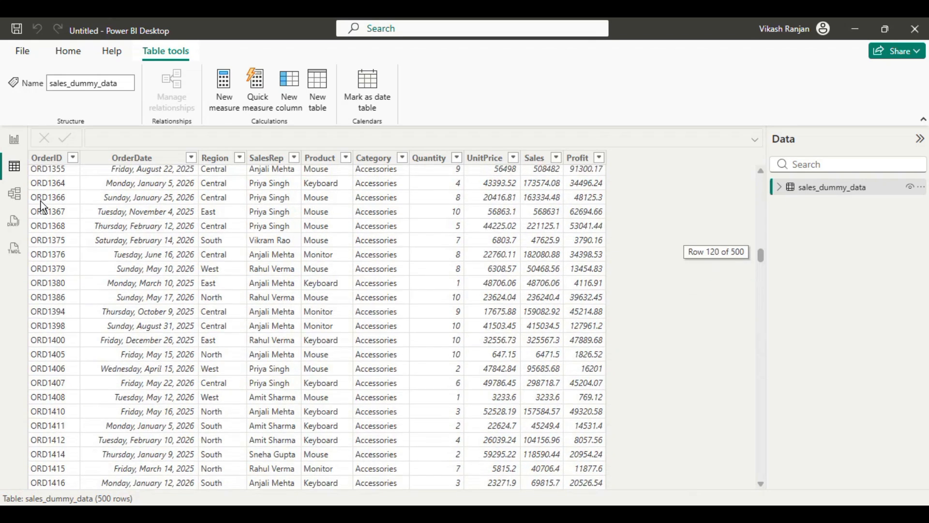
{"action": "left_click", "coordinate": [14, 140]}
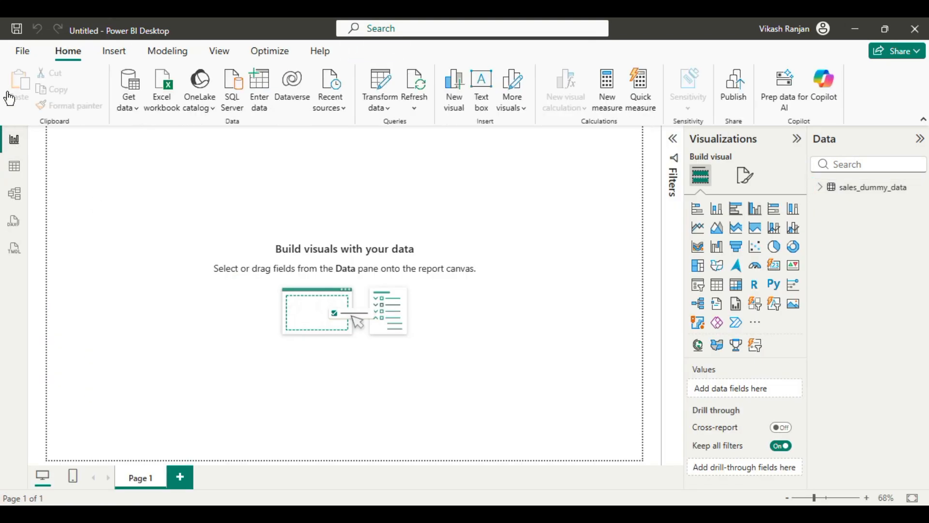
Step: Import the SalesData table from the sales_dummy_data_excel workbook and load it into the report
{"action": "left_click", "coordinate": [135, 114]}
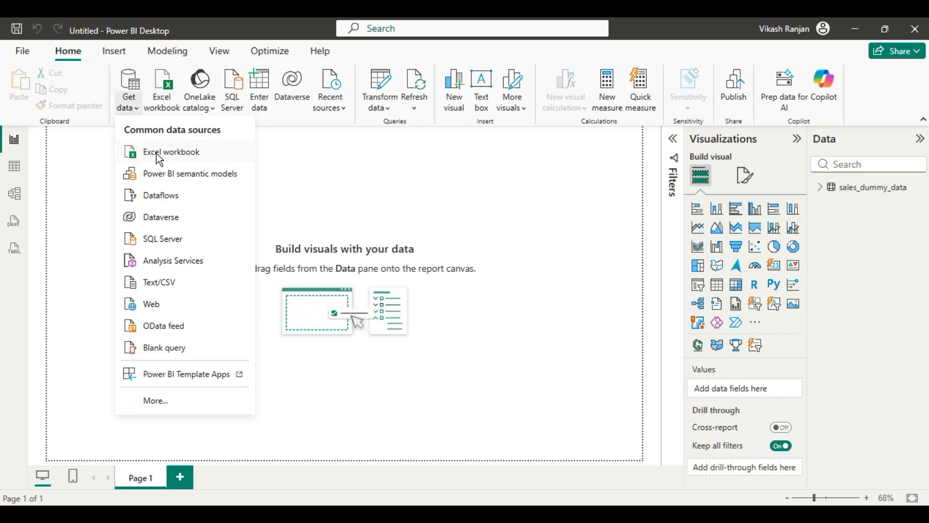
{"action": "left_click", "coordinate": [156, 153]}
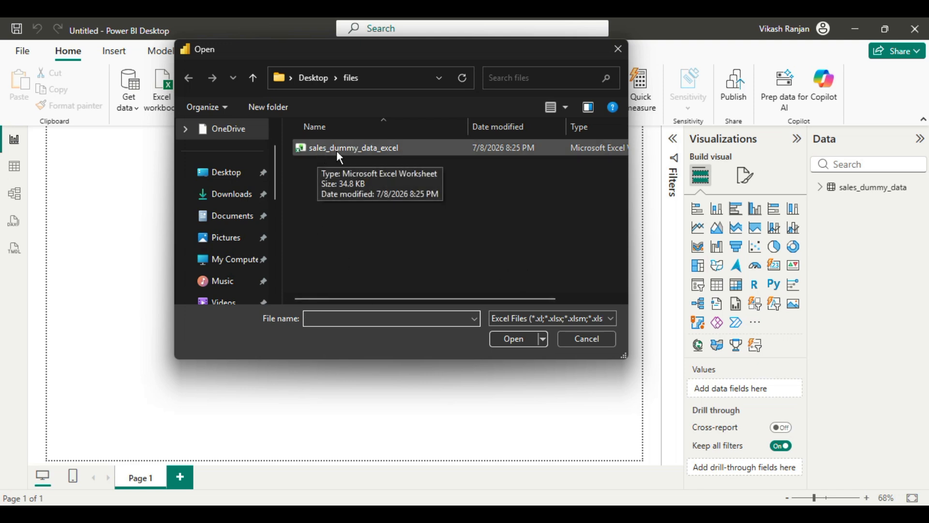
{"action": "left_click", "coordinate": [366, 148]}
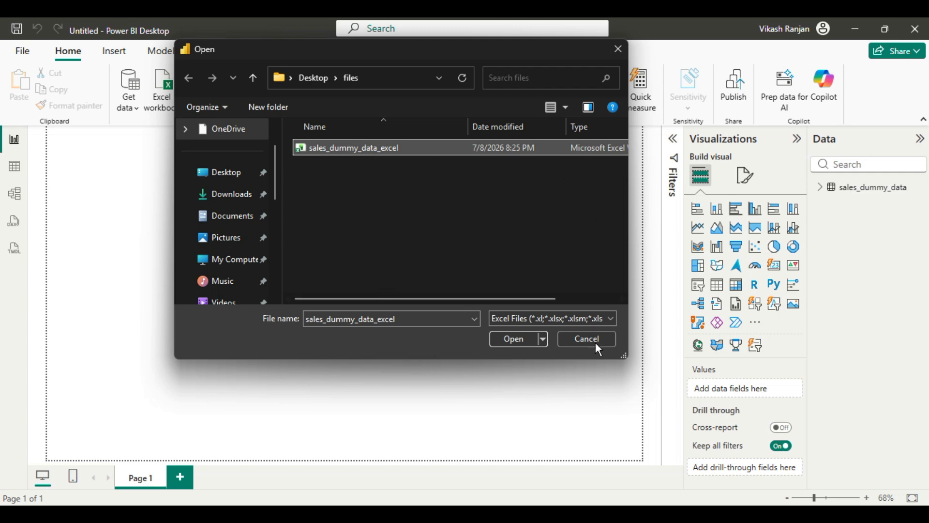
{"action": "left_click", "coordinate": [511, 337]}
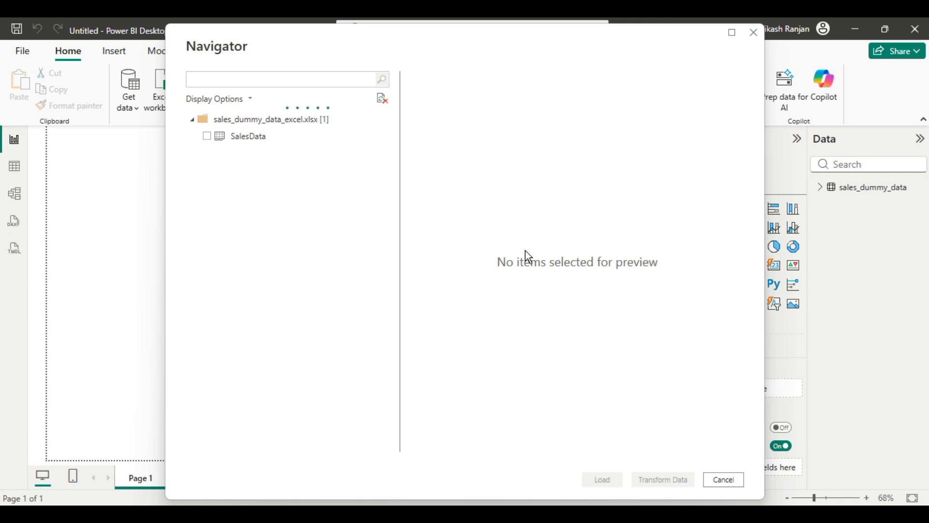
{"action": "left_click", "coordinate": [206, 137]}
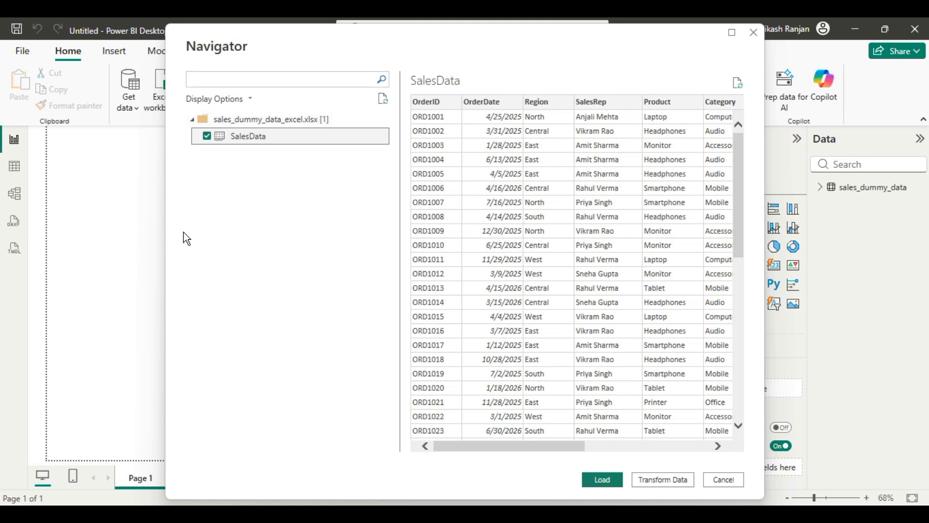
{"action": "left_click", "coordinate": [603, 479]}
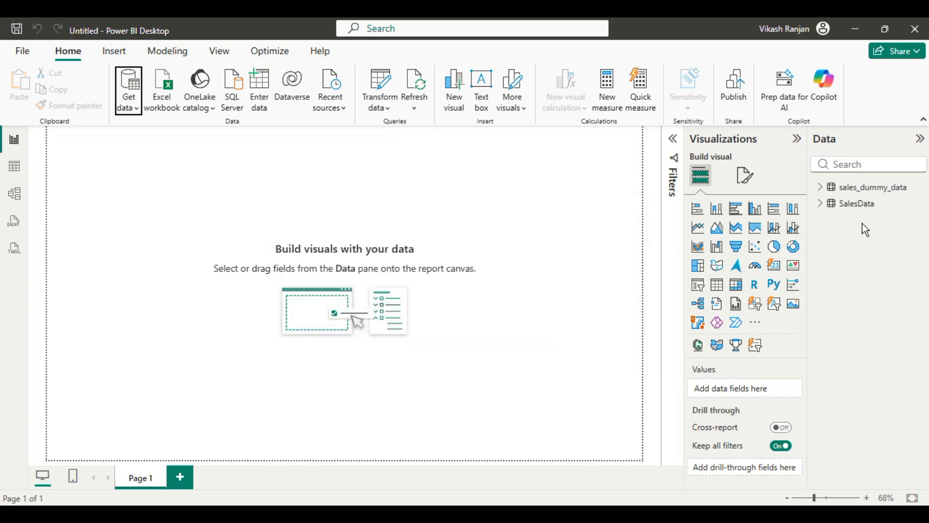
Step: Display the records of the SalesData table in Table view
{"action": "left_click", "coordinate": [849, 203]}
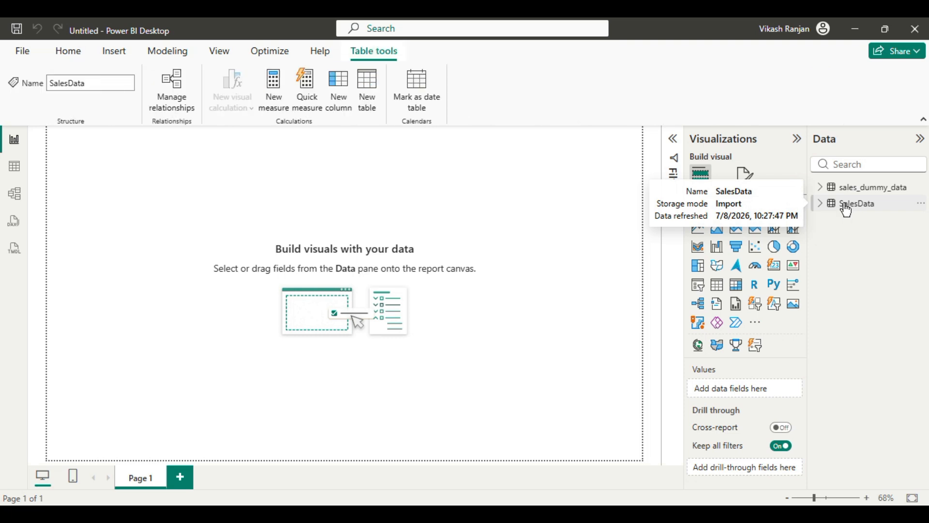
{"action": "left_click", "coordinate": [15, 166]}
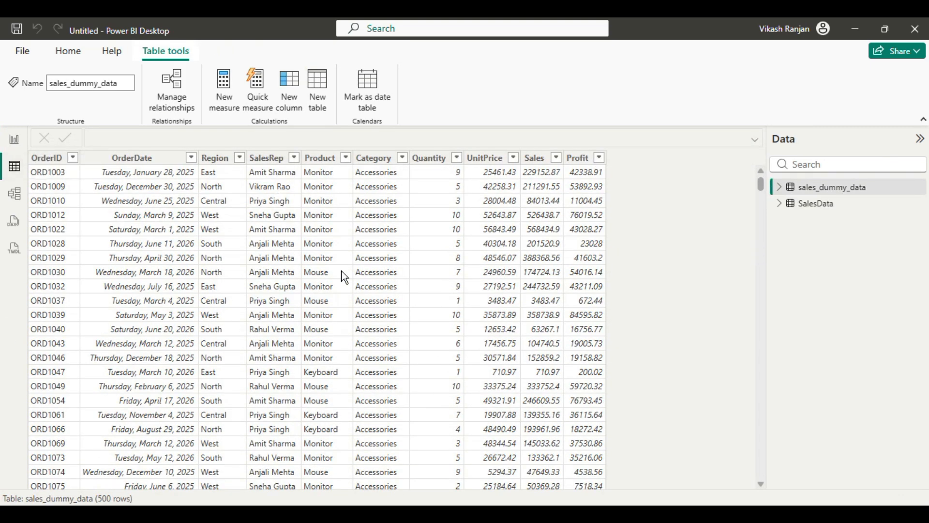
{"action": "left_click", "coordinate": [814, 207]}
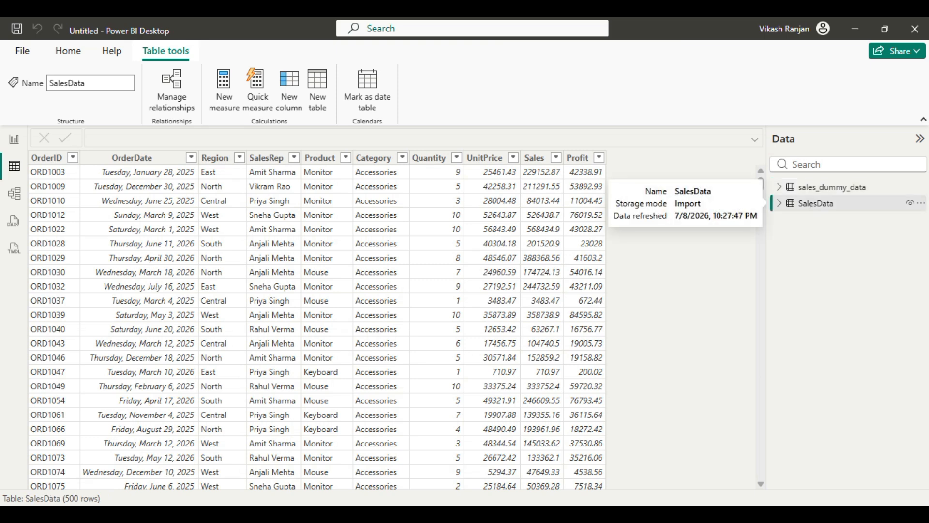
Step: Connect to the PDF file sales_dummy_data_pdf in the files folder as a new data source
{"action": "left_click", "coordinate": [67, 57]}
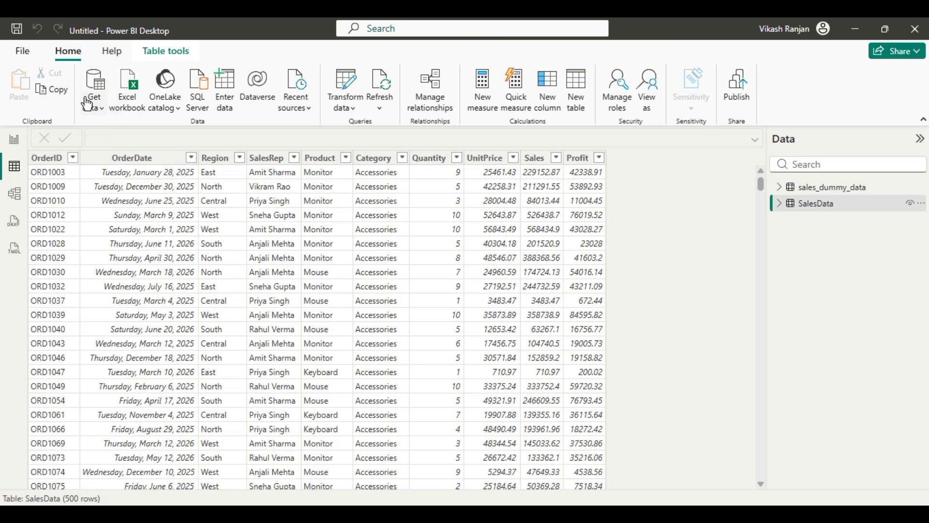
{"action": "left_click", "coordinate": [94, 110]}
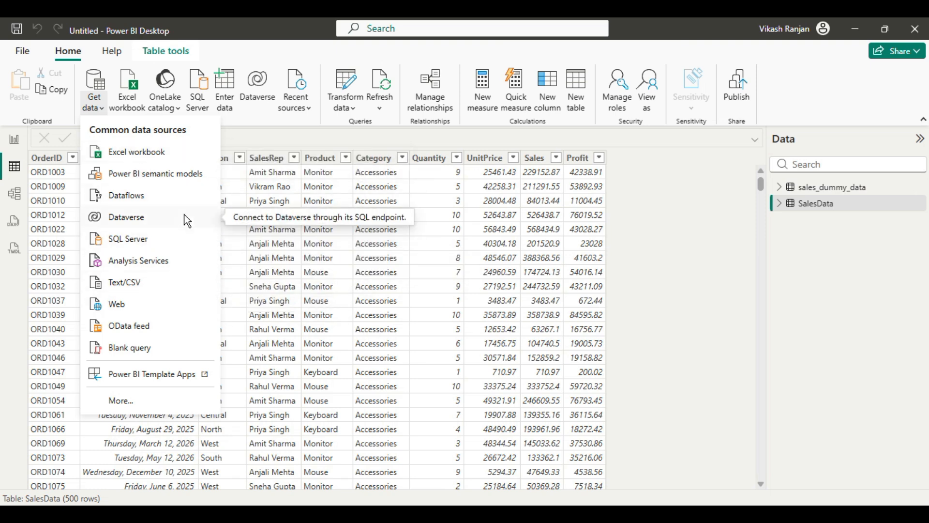
{"action": "left_click", "coordinate": [119, 401]}
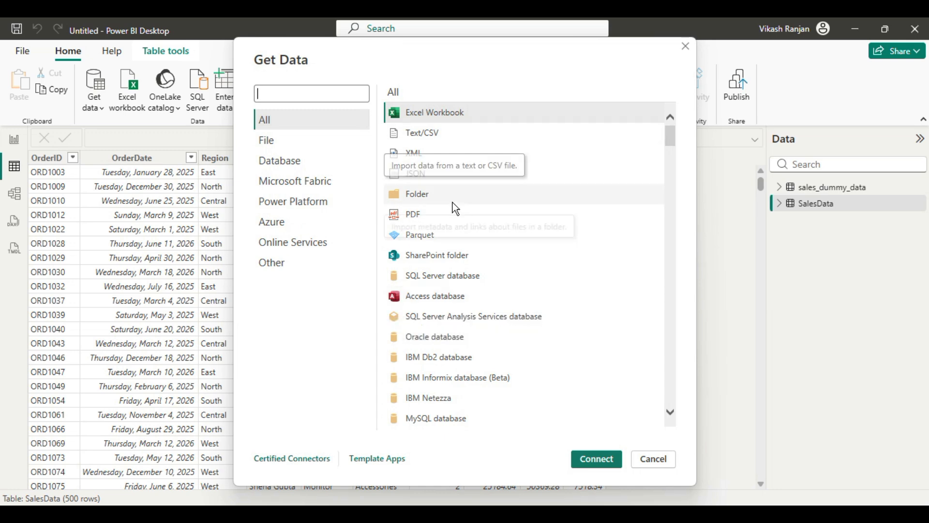
{"action": "left_click", "coordinate": [414, 214]}
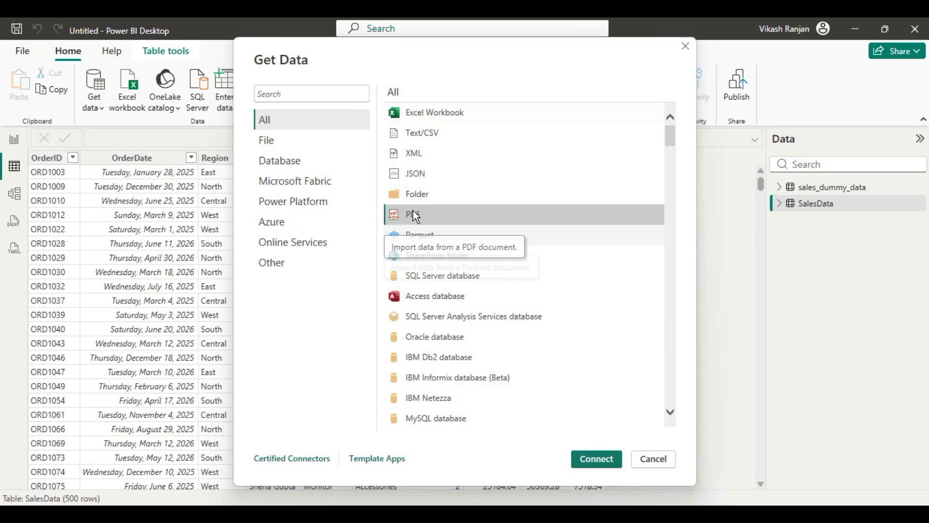
{"action": "left_click", "coordinate": [595, 463]}
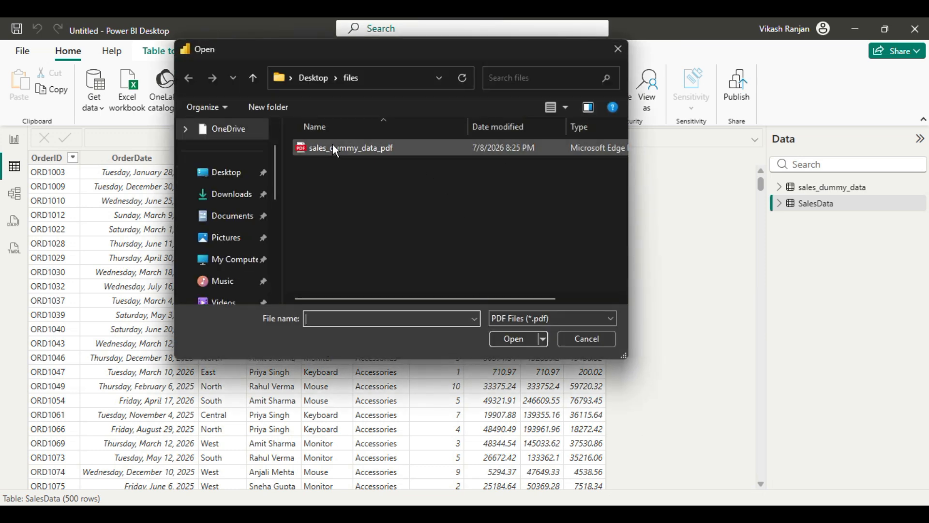
{"action": "left_click", "coordinate": [335, 148]}
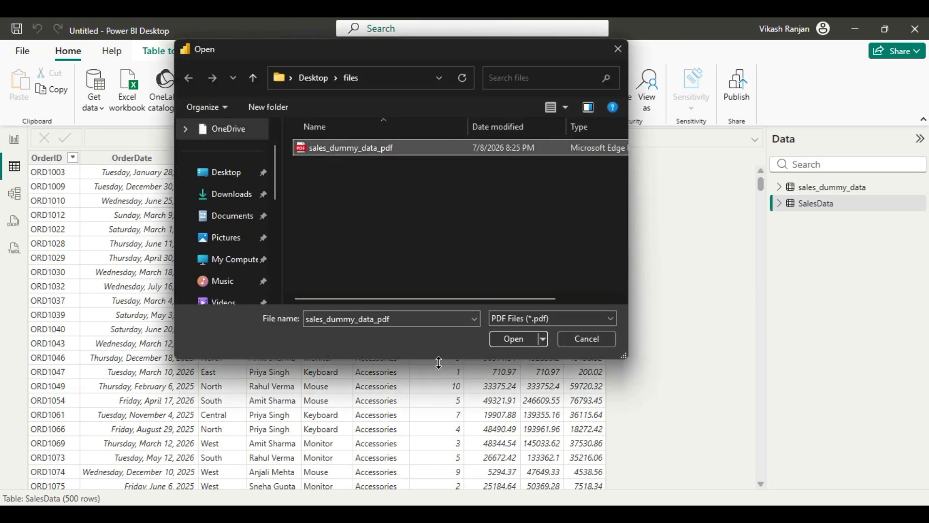
{"action": "left_click", "coordinate": [511, 339]}
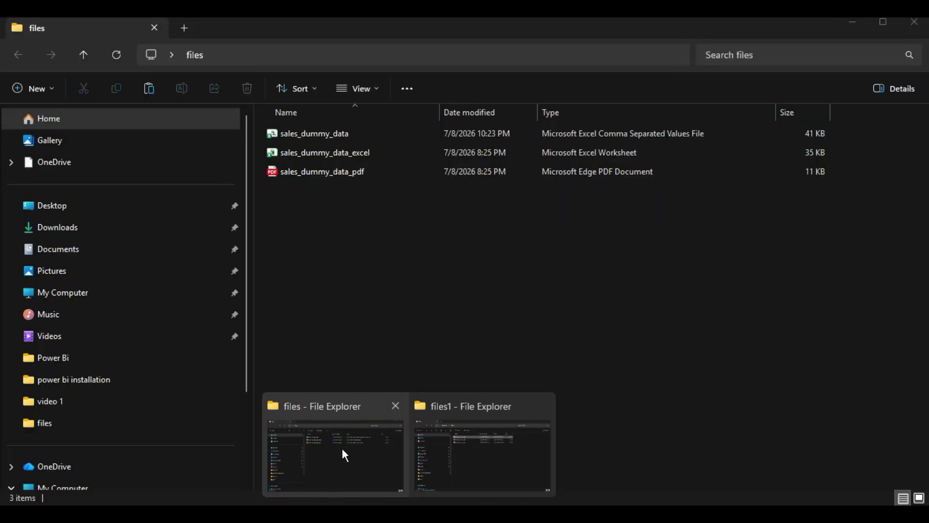
Step: Open sales_dummy_data_pdf from the files folder to review its sales table, and return to Power BI Desktop
{"action": "left_click", "coordinate": [339, 449]}
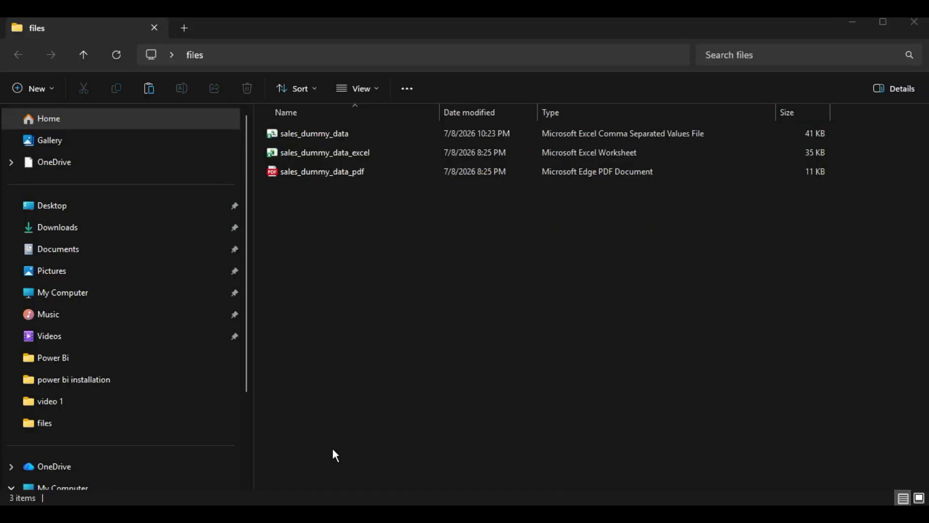
{"action": "left_click", "coordinate": [312, 172]}
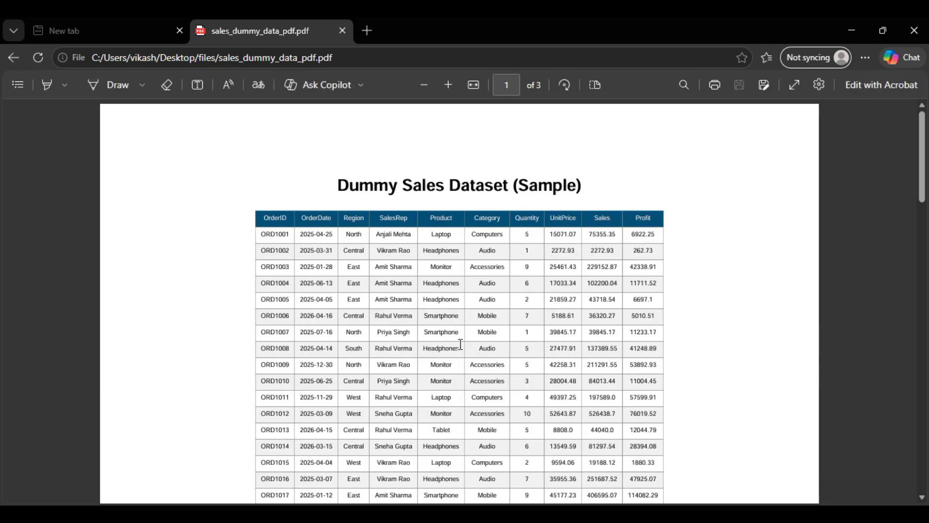
{"action": "scroll", "coordinate": [483, 338], "scroll_direction": "down", "scroll_amount": 15}
{"action": "scroll", "coordinate": [484, 340], "scroll_direction": "up", "scroll_amount": 15}
{"action": "mouse_move", "coordinate": [559, 514]}
{"action": "left_click", "coordinate": [559, 514]}
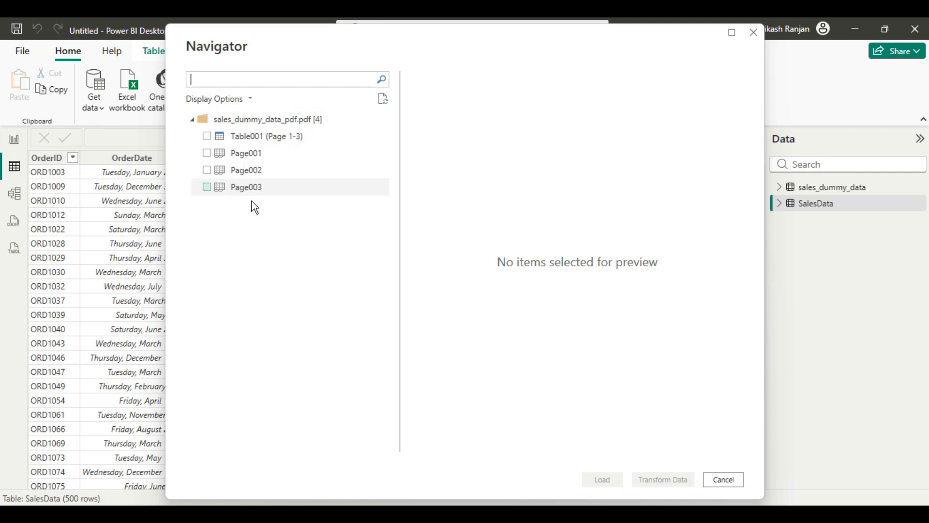
Step: Preview Table001 (Page 1-3) from the PDF source and load it into the report without transforming it
{"action": "left_click", "coordinate": [208, 140]}
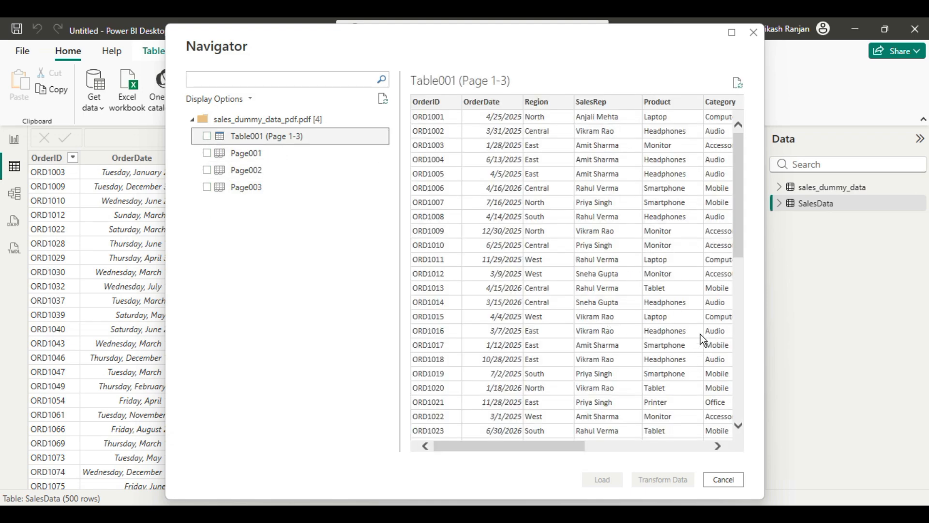
{"action": "left_click_drag", "start_coordinate": [740, 184], "coordinate": [713, 405]}
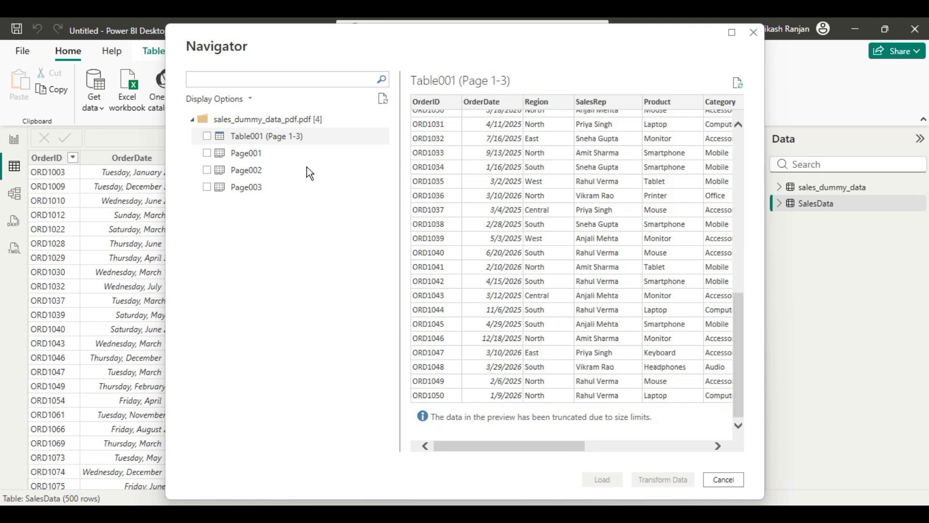
{"action": "left_click", "coordinate": [207, 137]}
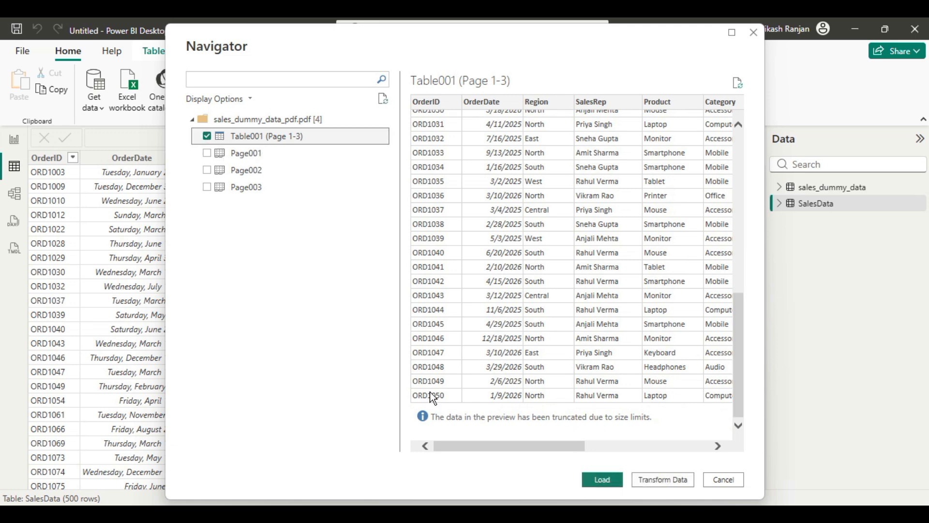
{"action": "left_click", "coordinate": [597, 485]}
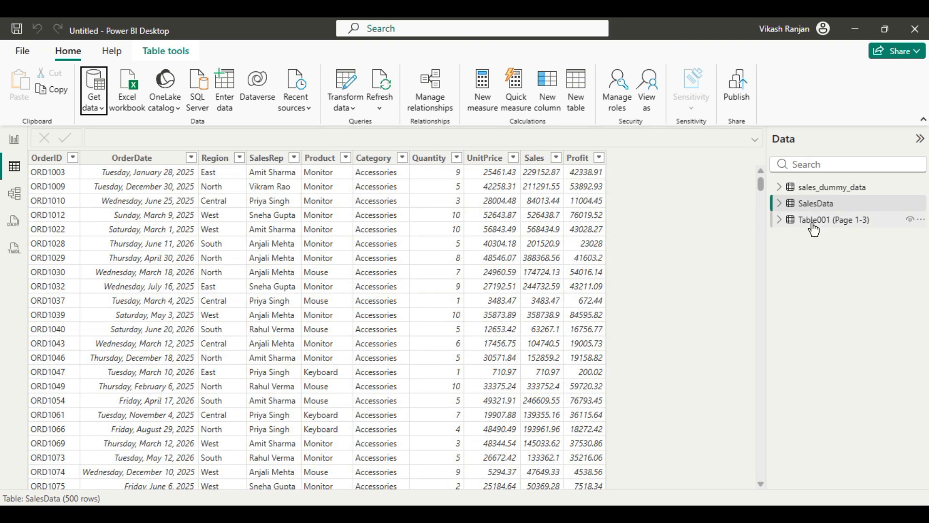
Step: Examine the records of Table001 (Page 1-3) and return to the report canvas
{"action": "left_click", "coordinate": [813, 227]}
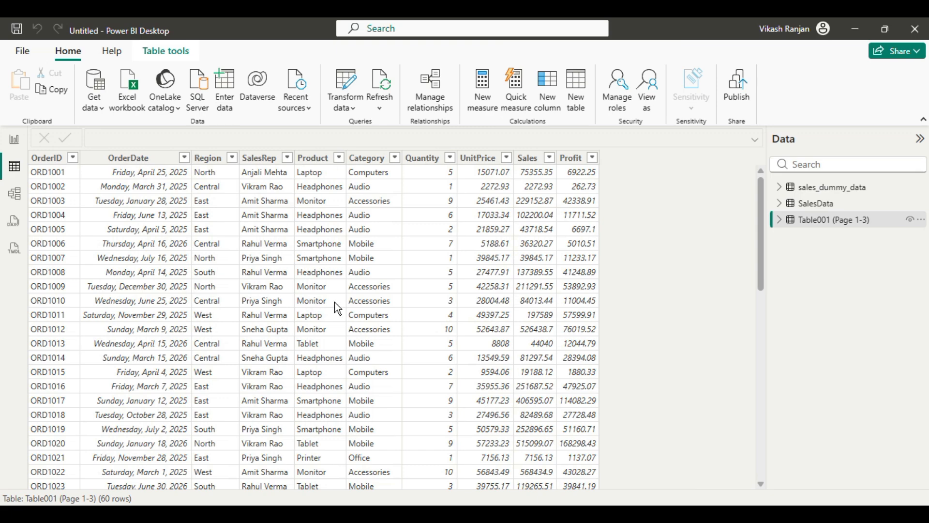
{"action": "scroll", "coordinate": [338, 298], "scroll_direction": "down", "scroll_amount": 12}
{"action": "scroll", "coordinate": [362, 310], "scroll_direction": "up", "scroll_amount": 12}
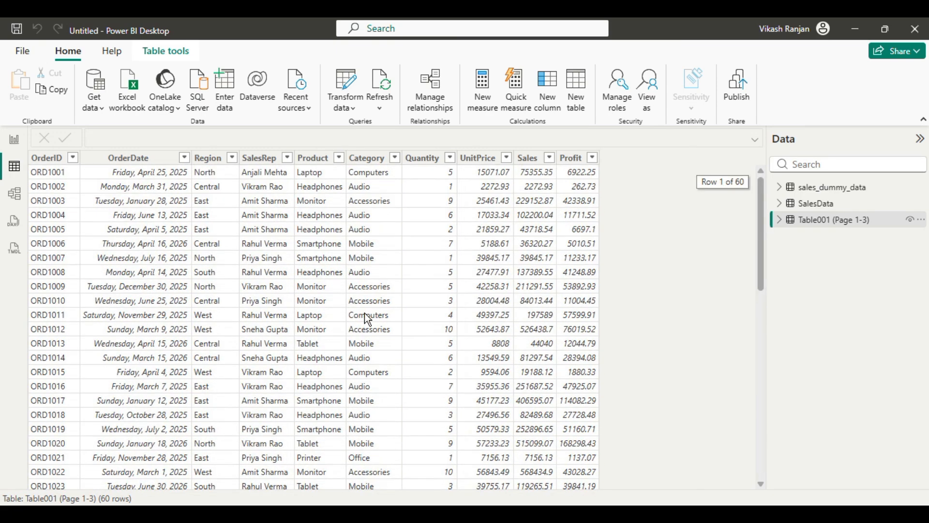
{"action": "left_click", "coordinate": [14, 140]}
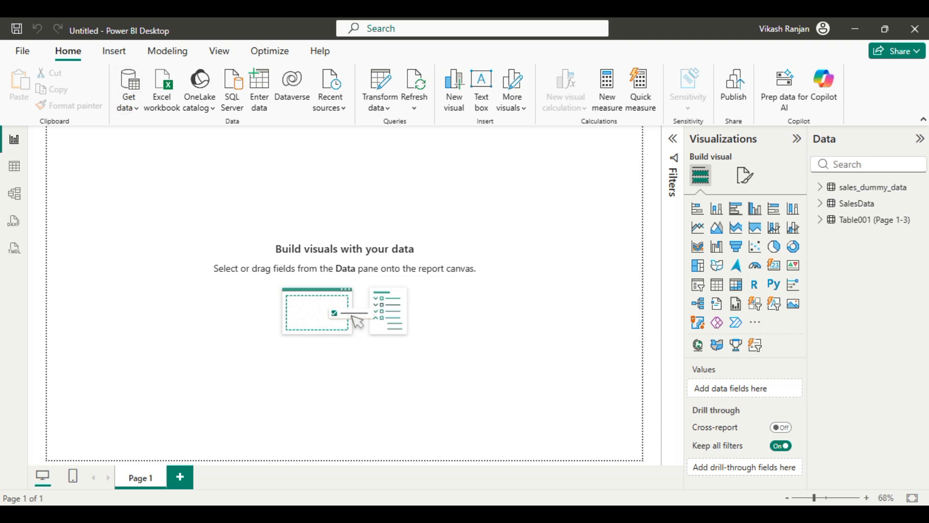
Step: Switch to the Sales Data spreadsheet in Google Sheets, copy its sharing link, and return to Power BI Desktop
{"action": "left_click", "coordinate": [529, 515]}
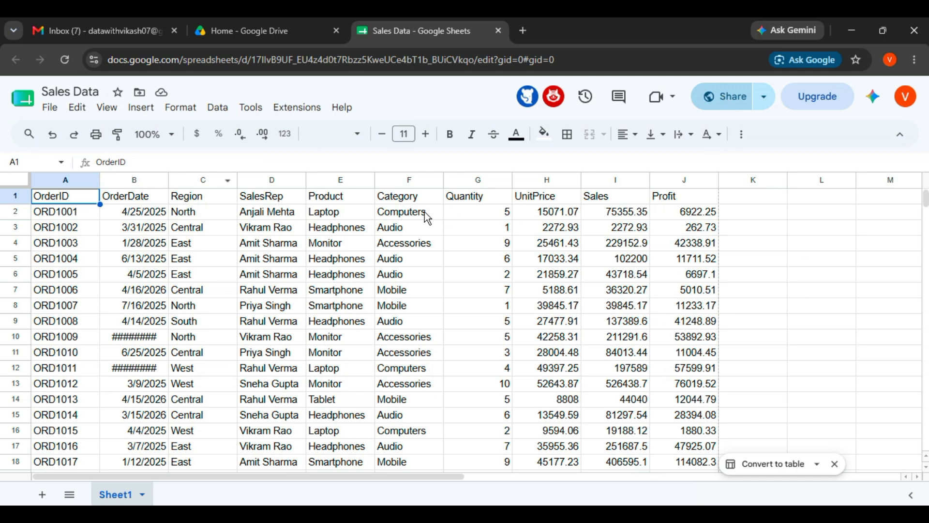
{"action": "left_click", "coordinate": [729, 97]}
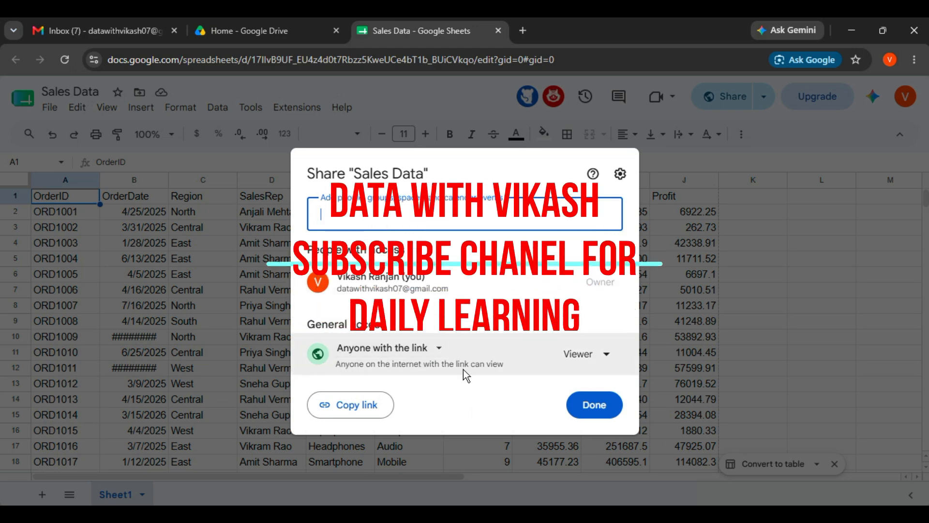
{"action": "left_click", "coordinate": [348, 407]}
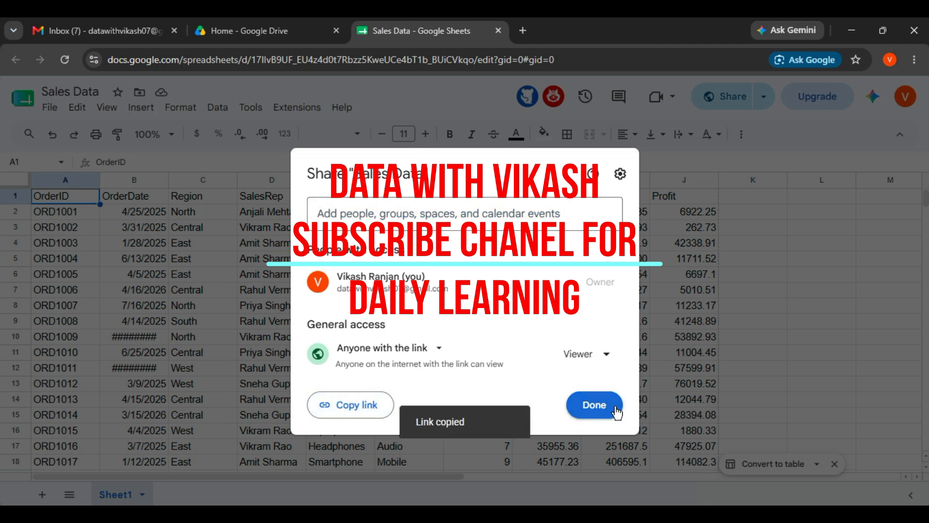
{"action": "left_click", "coordinate": [598, 409]}
{"action": "mouse_move", "coordinate": [559, 514]}
{"action": "left_click", "coordinate": [559, 477]}
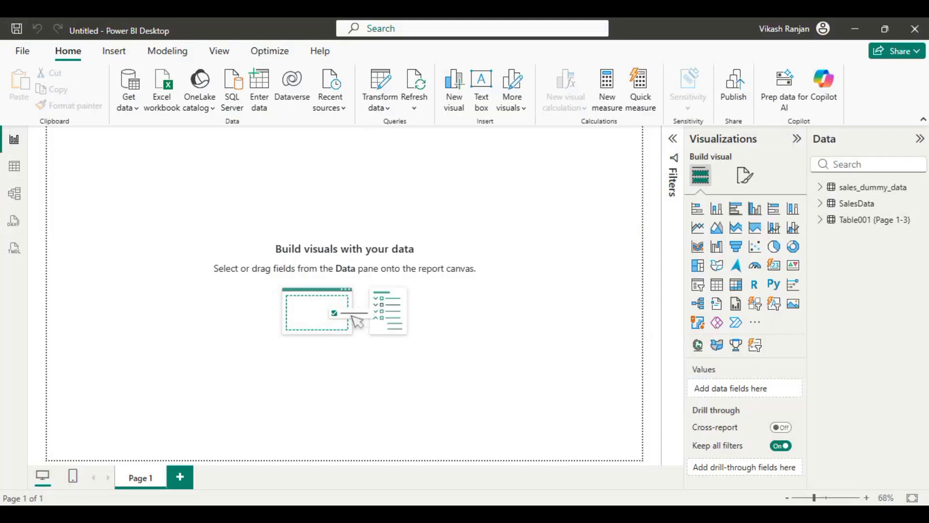
Step: Set up a Google Sheets data source using the copied sharing link as the sheet URL, accepting the third-party service notice
{"action": "left_click", "coordinate": [126, 114]}
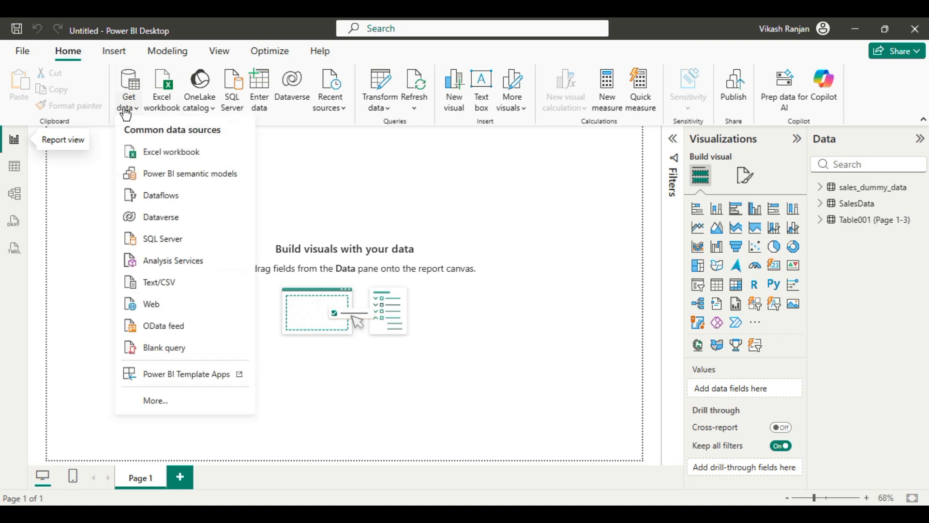
{"action": "left_click", "coordinate": [162, 410]}
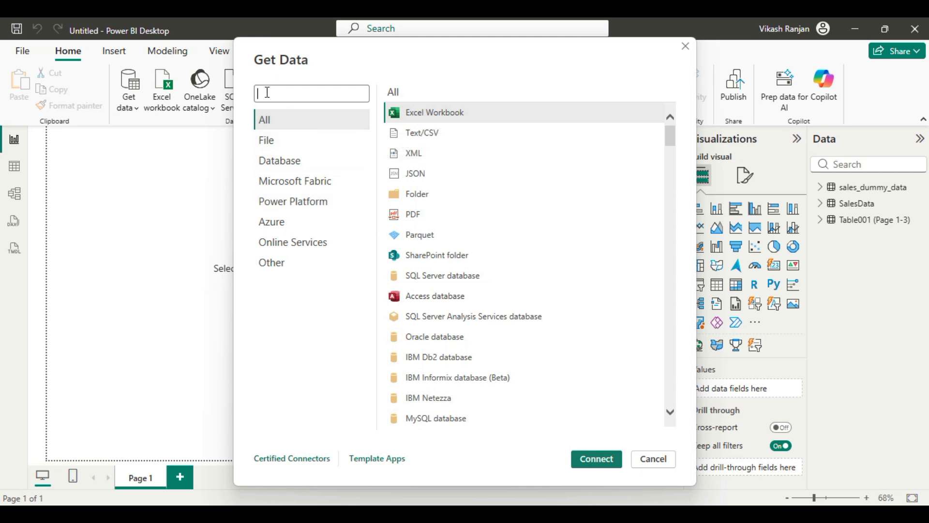
{"action": "type", "text": "goo"}
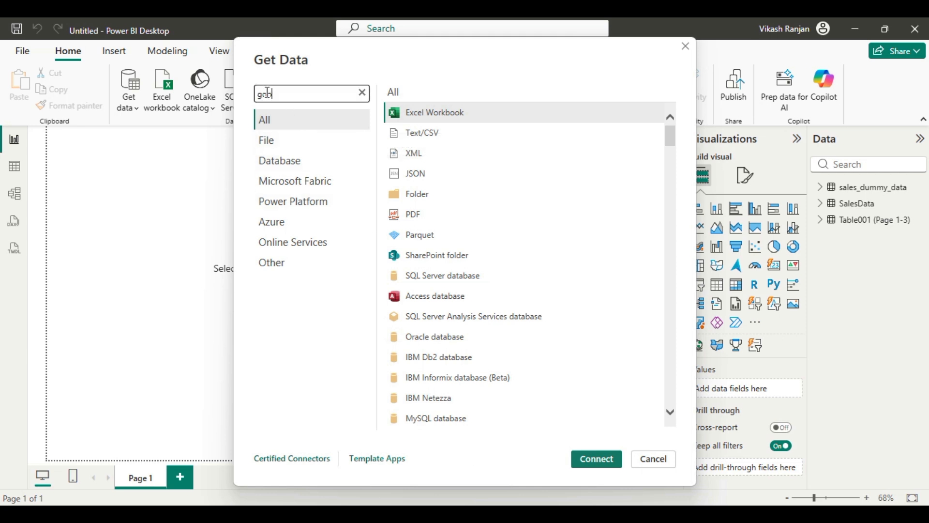
{"action": "left_click", "coordinate": [439, 171]}
{"action": "left_click", "coordinate": [598, 463]}
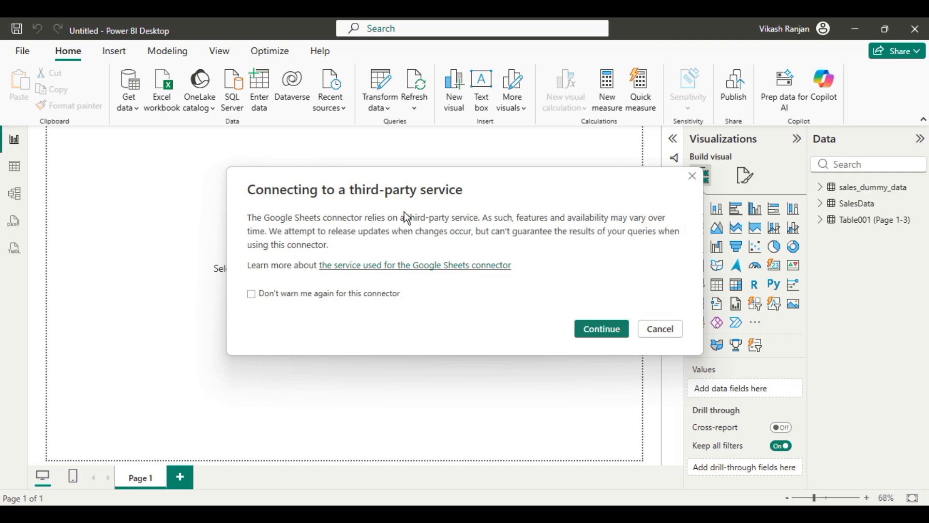
{"action": "left_click", "coordinate": [593, 332]}
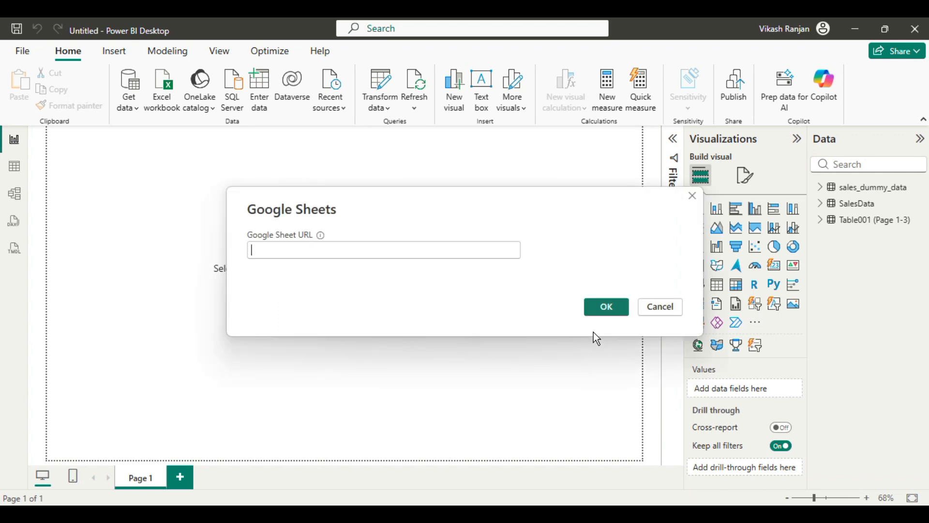
{"action": "key", "text": "ctrl+v"}
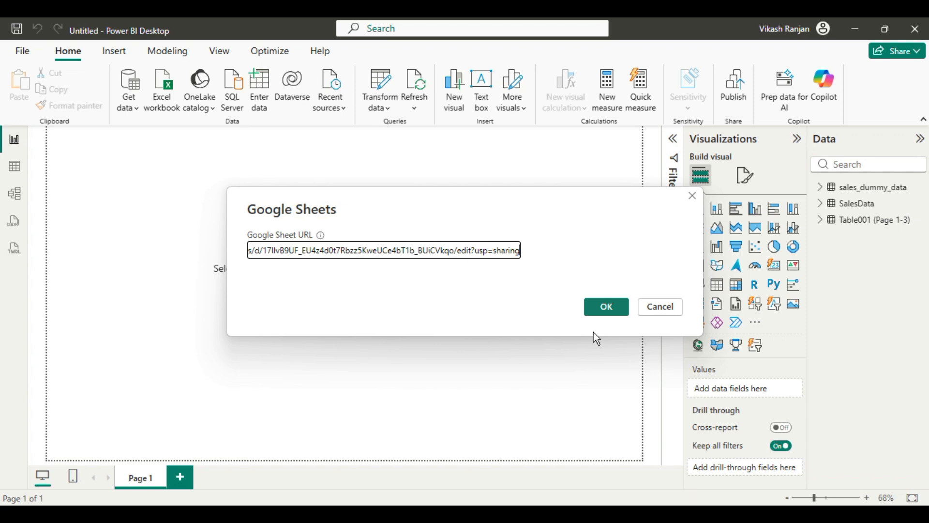
{"action": "left_click", "coordinate": [603, 305]}
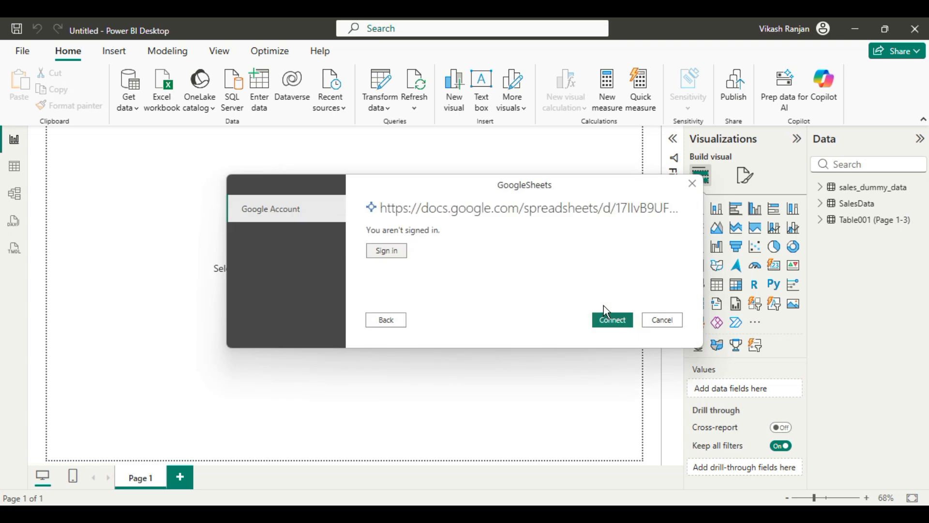
Step: Sign in with the existing Google account in the browser and connect to the Google Sheets source
{"action": "left_click", "coordinate": [393, 251]}
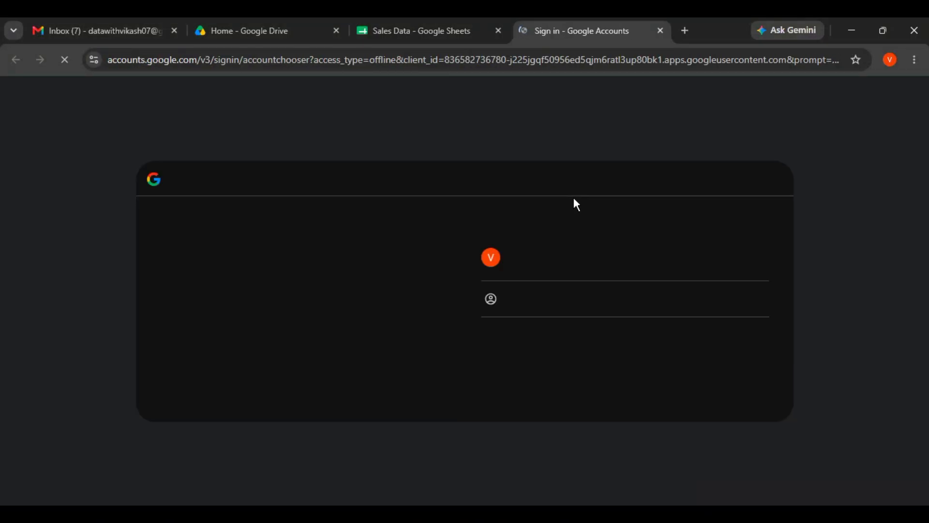
{"action": "left_click", "coordinate": [542, 245]}
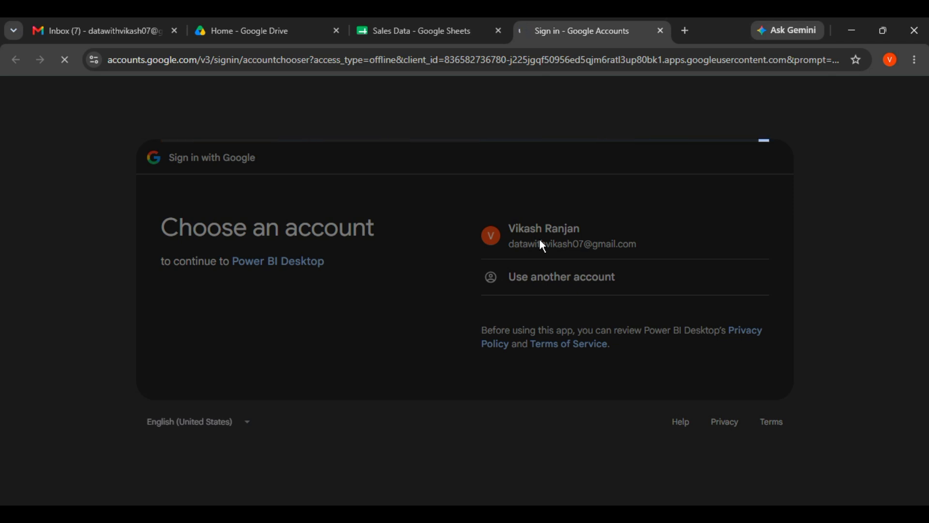
{"action": "left_click", "coordinate": [701, 458]}
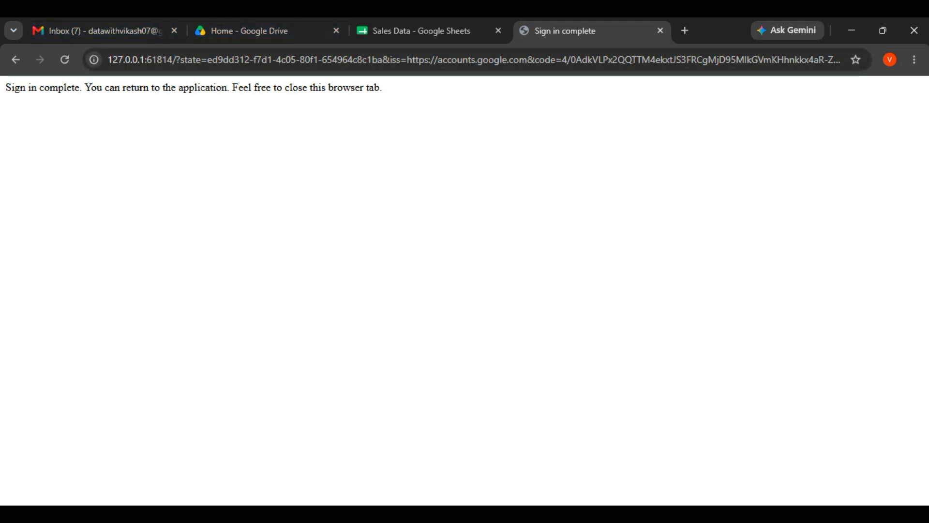
{"action": "key", "text": "alt+Tab"}
{"action": "left_click", "coordinate": [617, 321]}
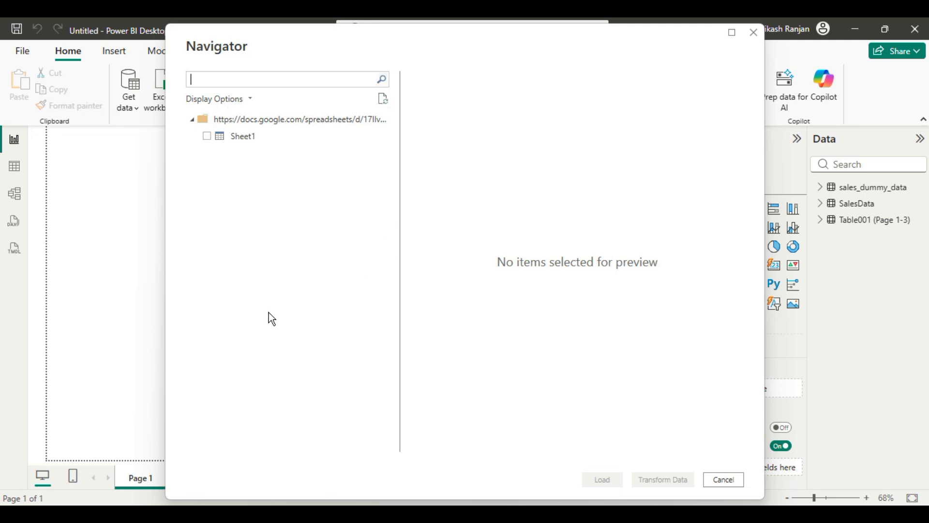
Step: Load Sheet1 from the Google Sheets source into the report and display its records in Table view
{"action": "left_click", "coordinate": [207, 136]}
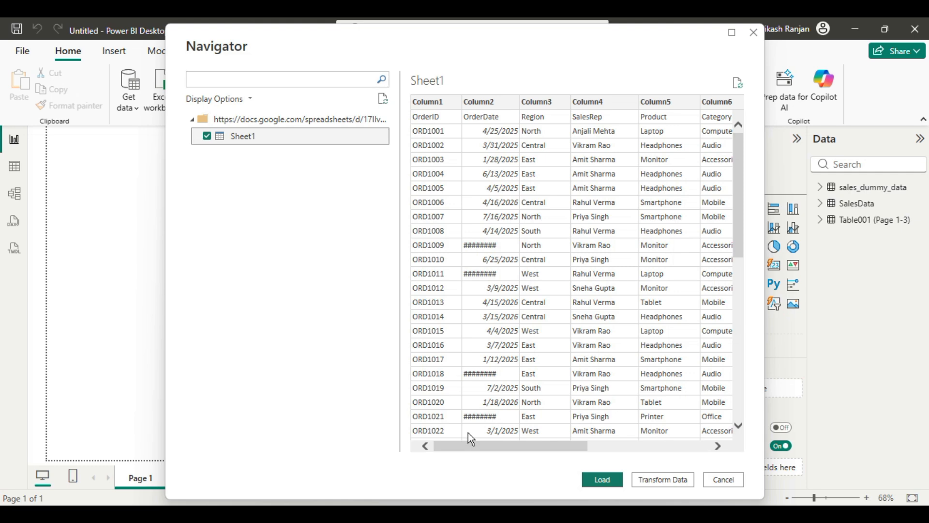
{"action": "left_click", "coordinate": [600, 479]}
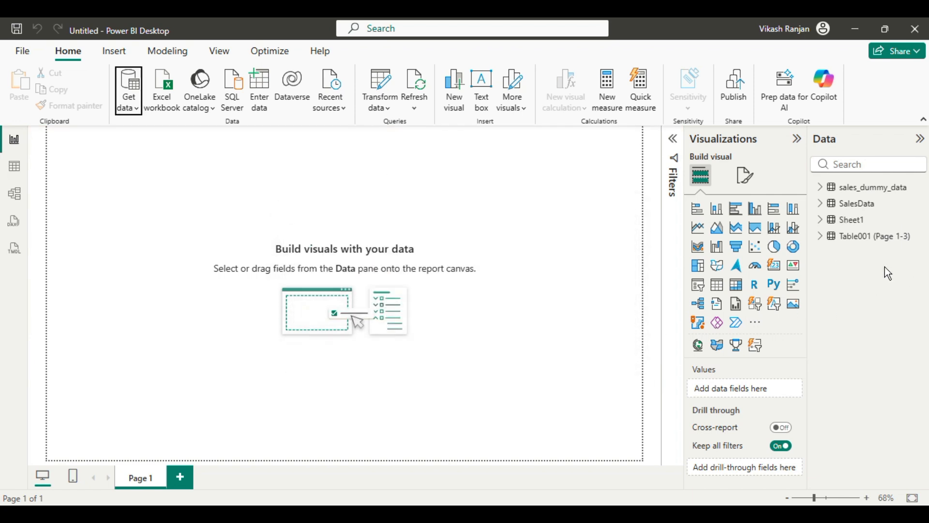
{"action": "left_click", "coordinate": [850, 223]}
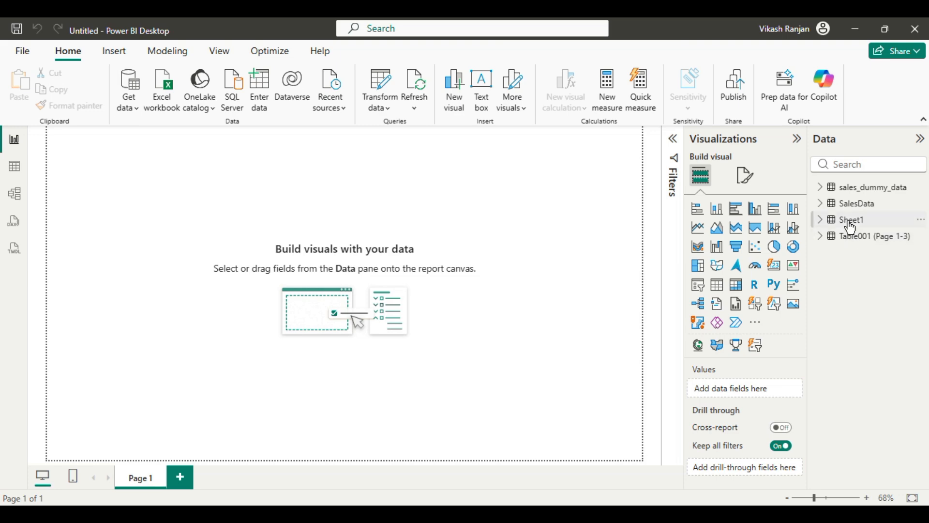
{"action": "left_click", "coordinate": [15, 167]}
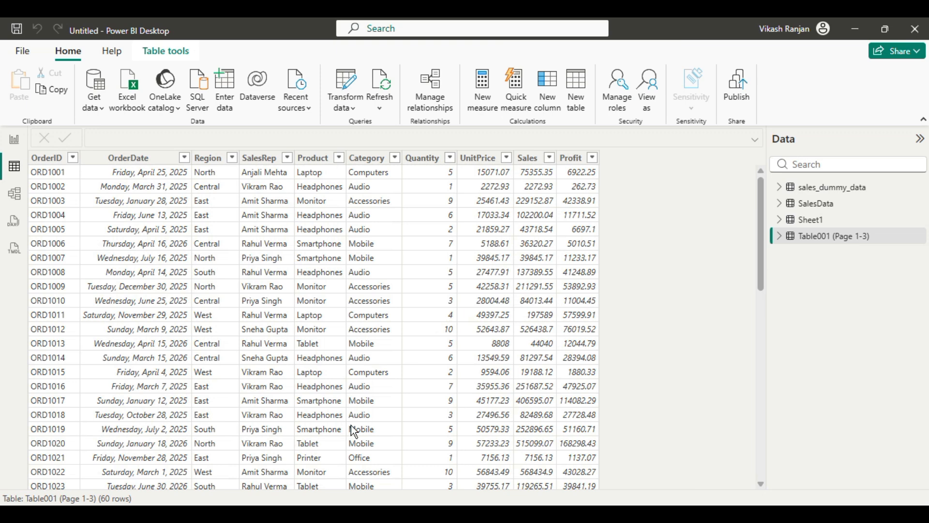
{"action": "left_click", "coordinate": [810, 226]}
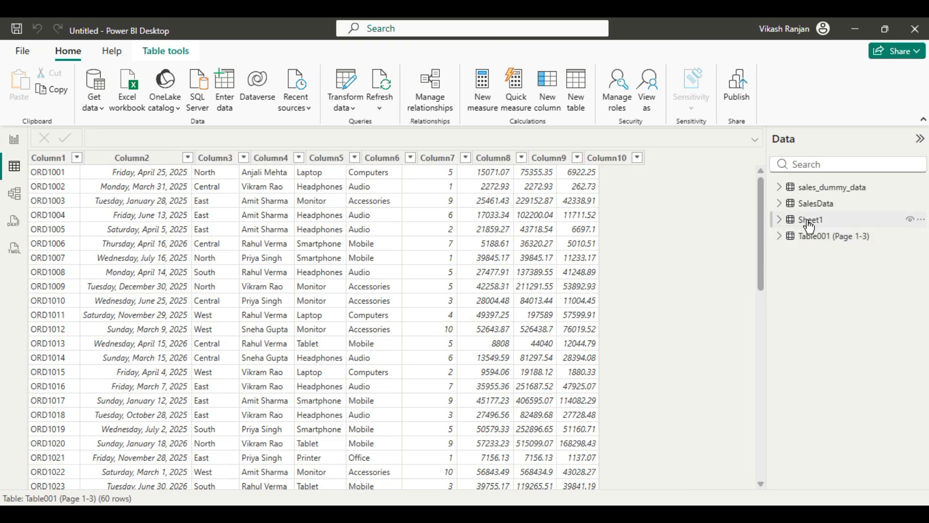
Step: Display the records of the sales_dummy_data table and select its UnitPrice column
{"action": "left_click", "coordinate": [827, 193]}
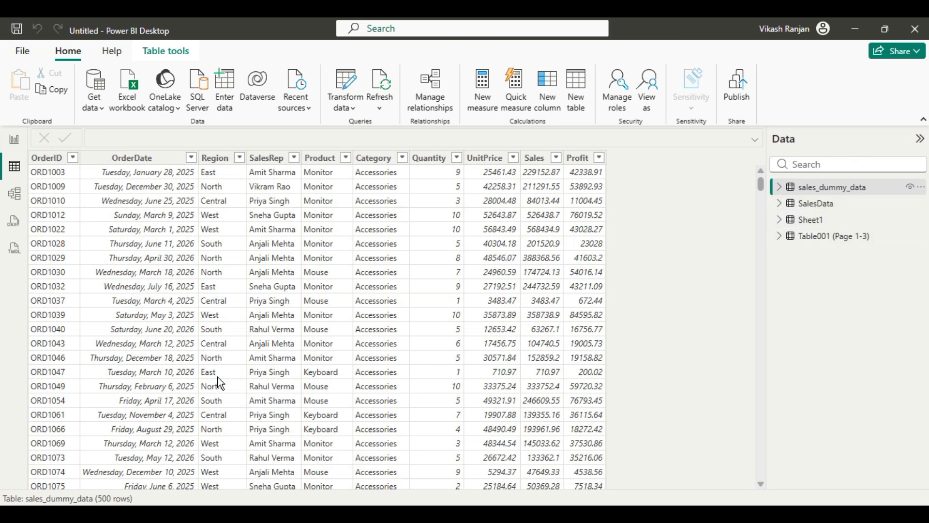
{"action": "left_click", "coordinate": [101, 109]}
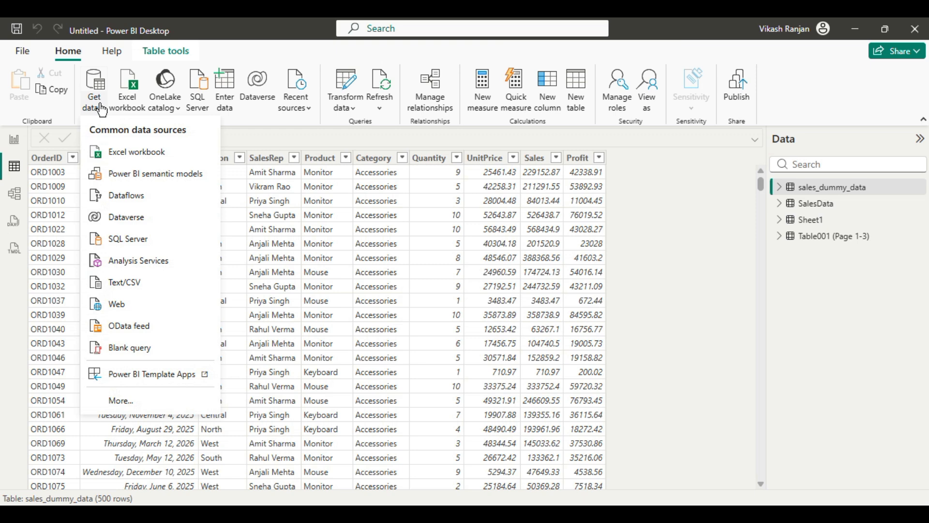
{"action": "left_click", "coordinate": [520, 281]}
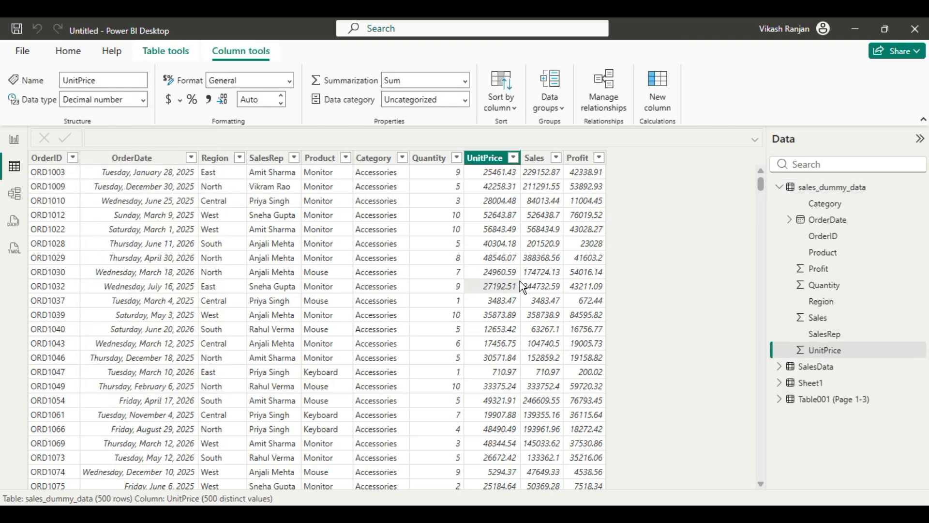